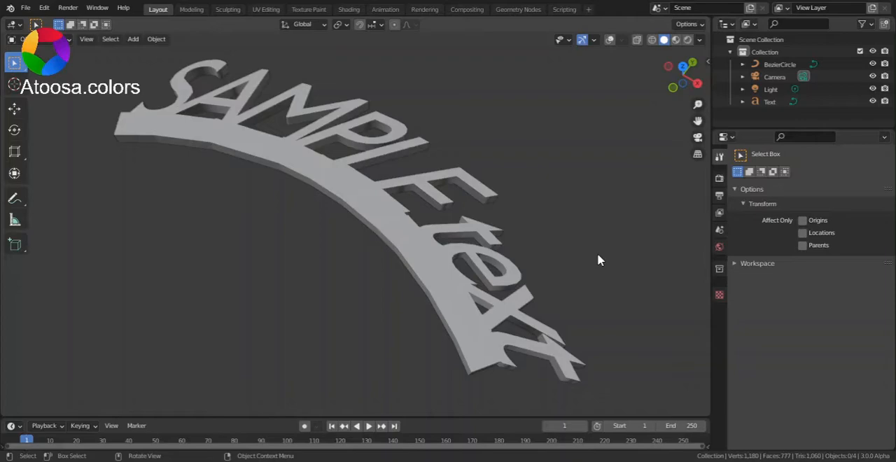
- Show the viewport overlays and add a new text object at the scene origin in top view
{"action": "middle_click_drag", "start_coordinate": [599, 260], "coordinate": [642, 284]}
{"action": "scroll", "coordinate": [656, 273], "scroll_direction": "down", "scroll_amount": 3}
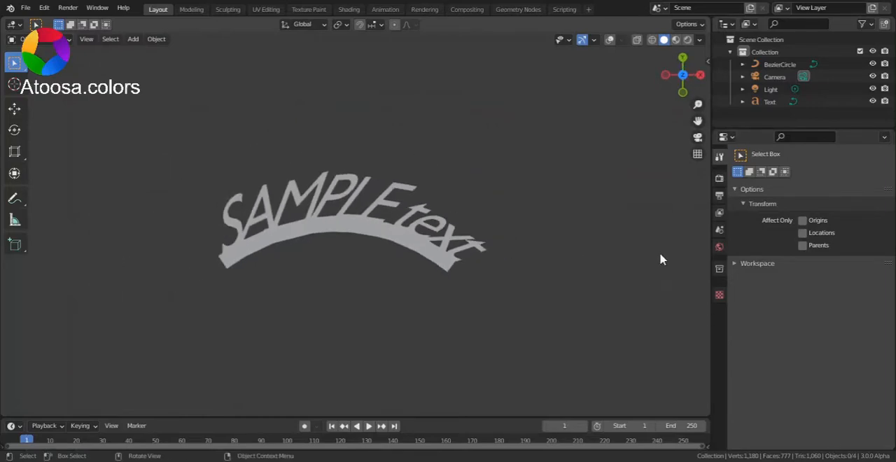
{"action": "left_click", "coordinate": [609, 40]}
{"action": "middle_click_drag", "start_coordinate": [592, 178], "coordinate": [632, 74], "text": "shift"}
{"action": "scroll", "coordinate": [553, 269], "scroll_direction": "up", "scroll_amount": 2}
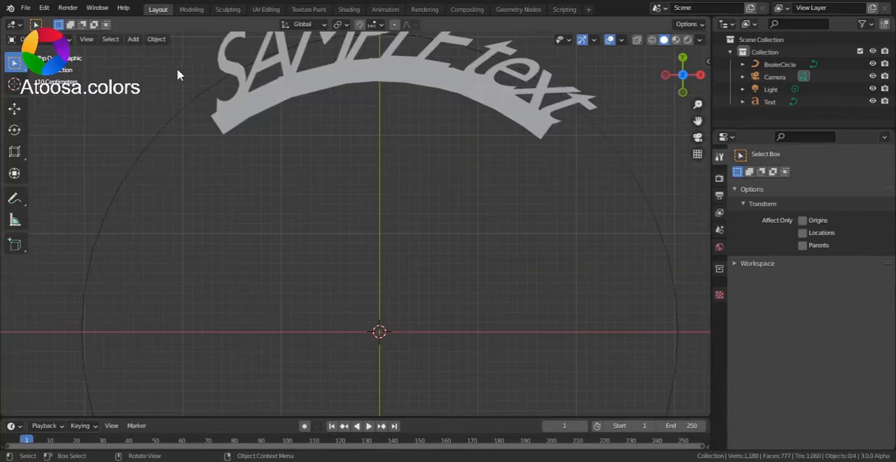
{"action": "left_click", "coordinate": [133, 39]}
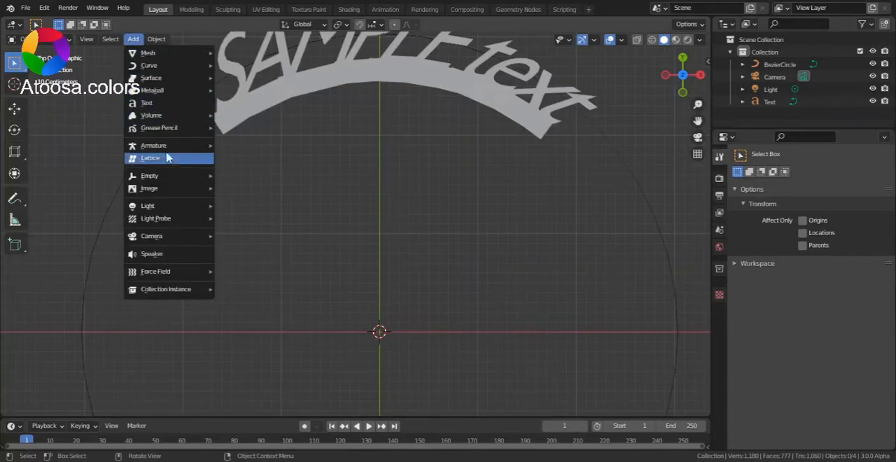
{"action": "left_click", "coordinate": [165, 104]}
{"action": "middle_click_drag", "start_coordinate": [414, 254], "coordinate": [353, 196], "text": "shift"}
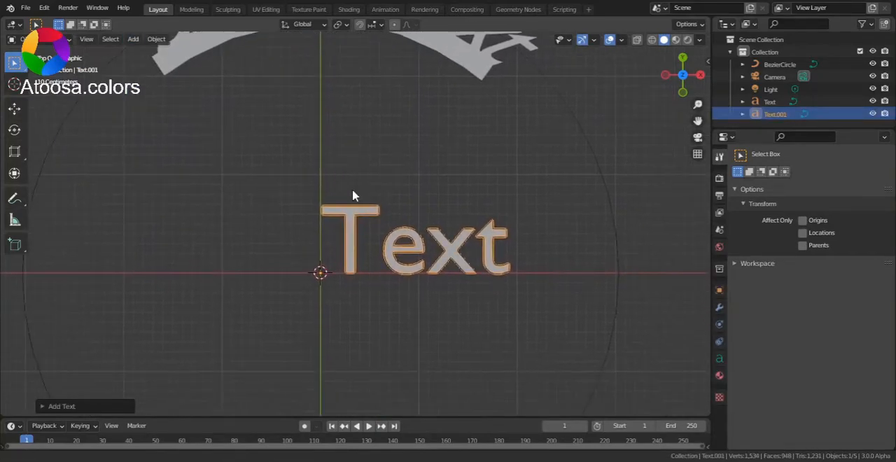
{"action": "scroll", "coordinate": [556, 318], "scroll_direction": "up", "scroll_amount": 2}
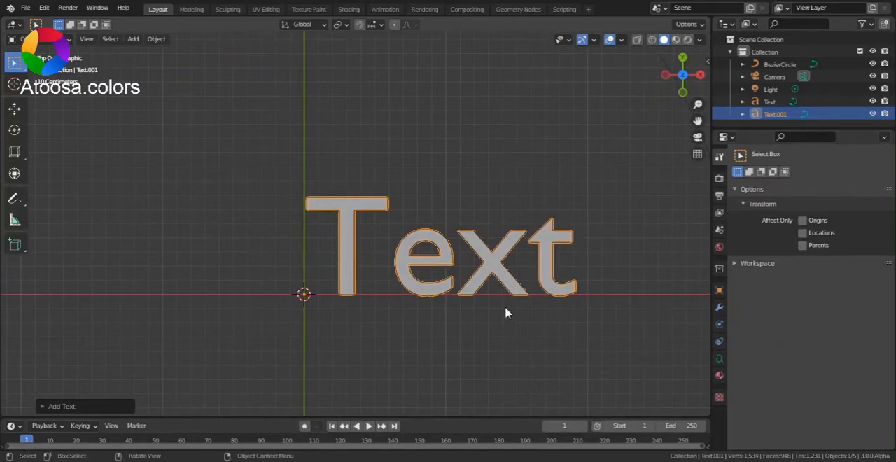
- Enter Edit Mode on the new text object and replace its default content with "TEXT"
{"action": "left_click", "coordinate": [21, 39]}
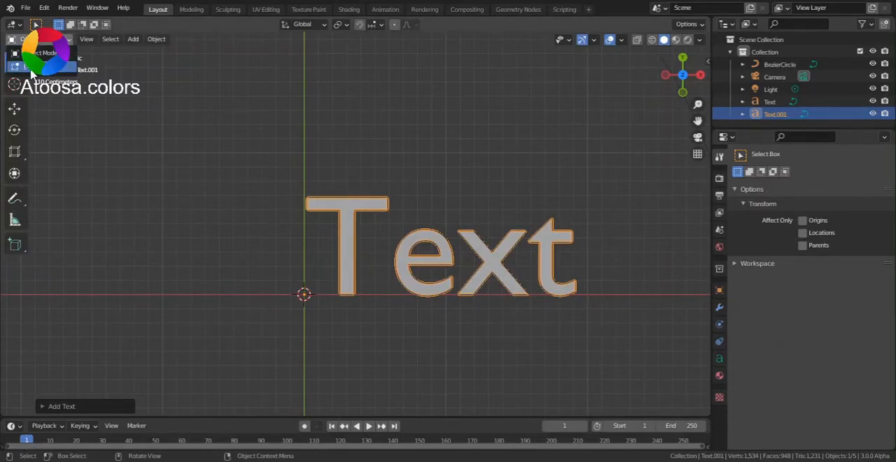
{"action": "left_click", "coordinate": [31, 68]}
{"action": "key", "text": "BackSpace"}
{"action": "key", "text": "BackSpace"}
{"action": "key", "text": "BackSpace"}
{"action": "key", "text": "BackSpace"}
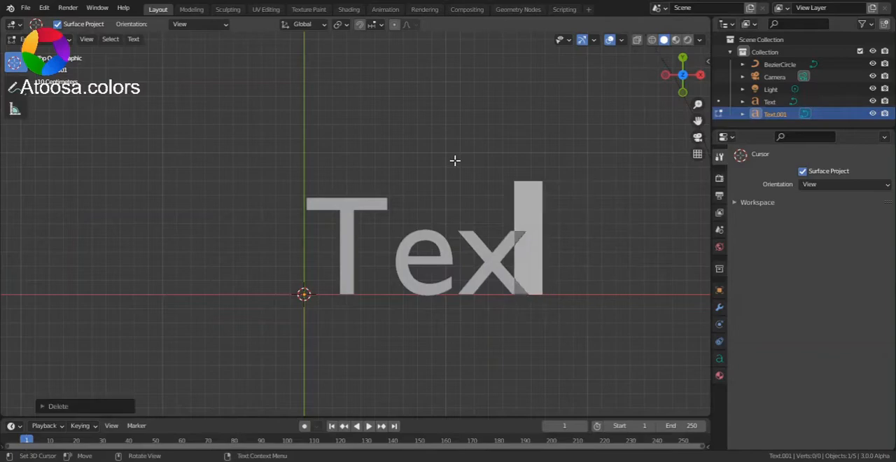
{"action": "type", "text": "TE"}
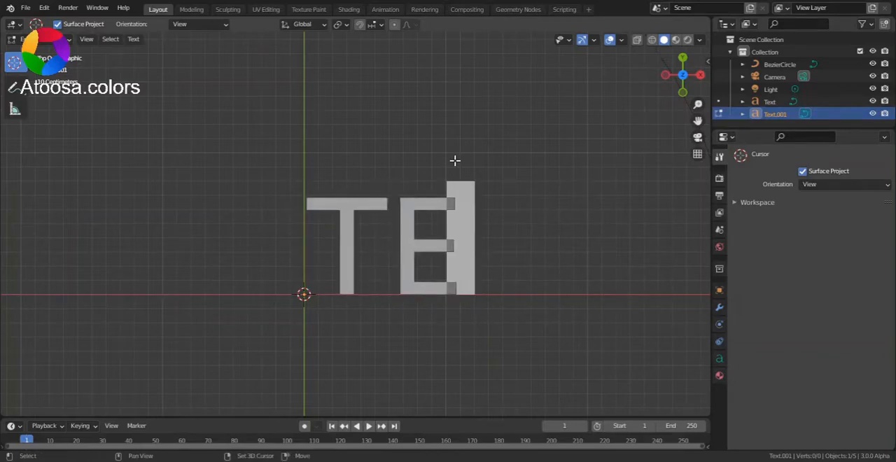
{"action": "type", "text": "XT"}
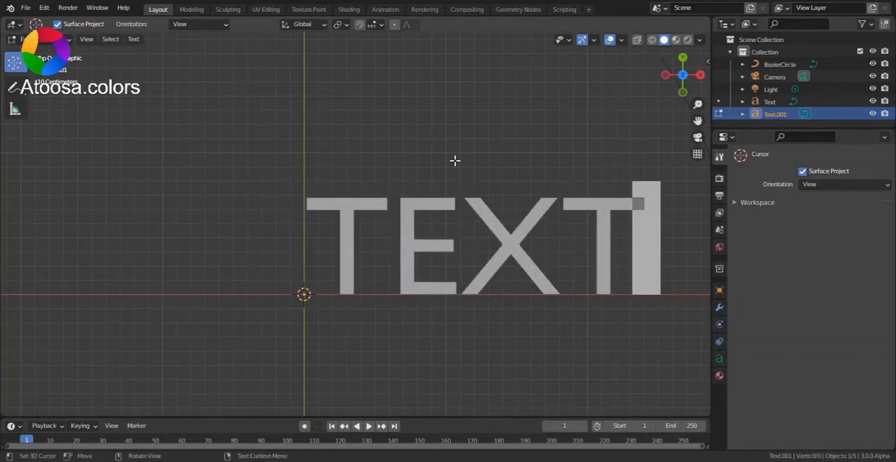
- Underline the letters "EXT", leaving the first T plain, and return to Object Mode
{"action": "scroll", "coordinate": [484, 220], "scroll_direction": "up", "scroll_amount": 1}
{"action": "middle_click_drag", "start_coordinate": [484, 220], "coordinate": [271, 214], "text": "shift"}
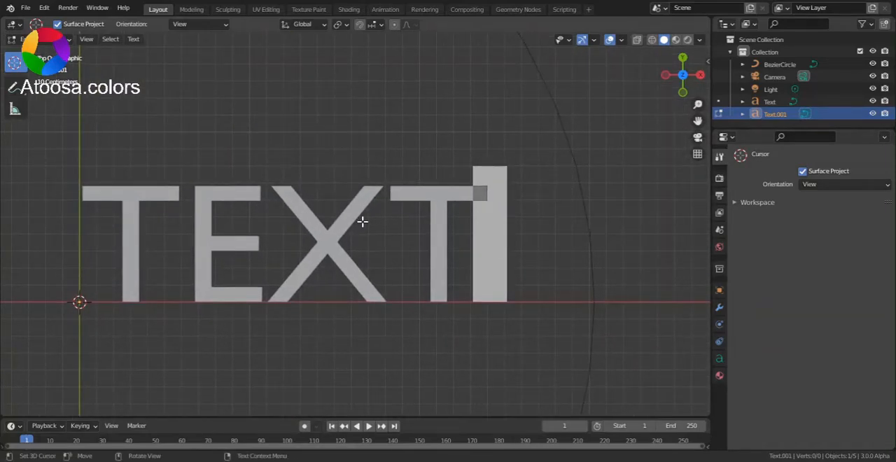
{"action": "key", "text": "Left"}
{"action": "key", "text": "Left"}
{"action": "key", "text": "Left"}
{"action": "key", "text": "Left"}
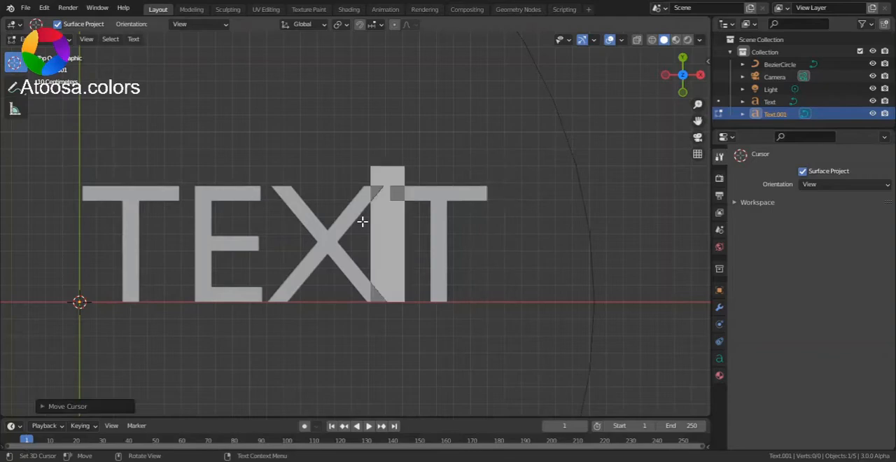
{"action": "key", "text": "Right"}
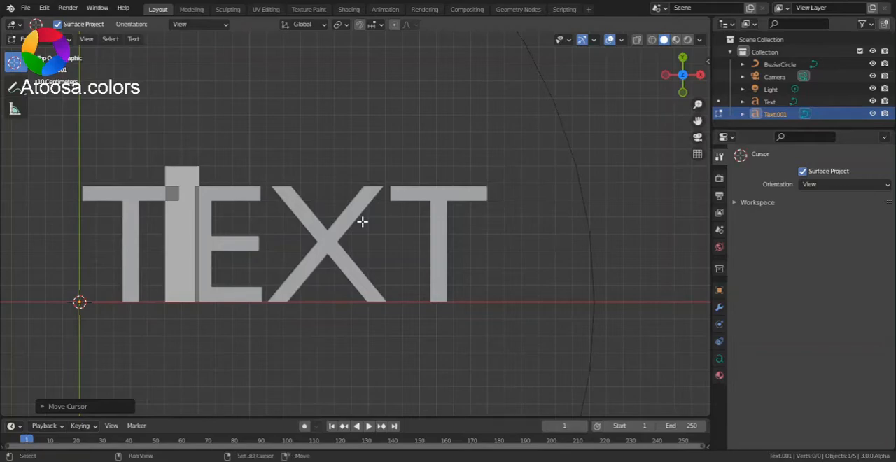
{"action": "key", "text": "shift+Right"}
{"action": "key", "text": "shift+Right"}
{"action": "key", "text": "shift+Right"}
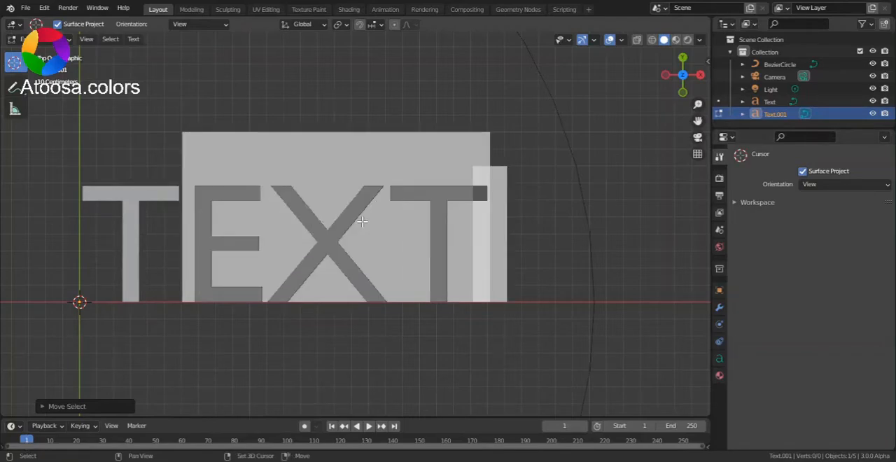
{"action": "key", "text": "shift+Left"}
{"action": "key", "text": "shift+Left"}
{"action": "key", "text": "shift+Left"}
{"action": "key", "text": "shift+Left"}
{"action": "key", "text": "shift+Right"}
{"action": "key", "text": "shift+Right"}
{"action": "key", "text": "shift+Right"}
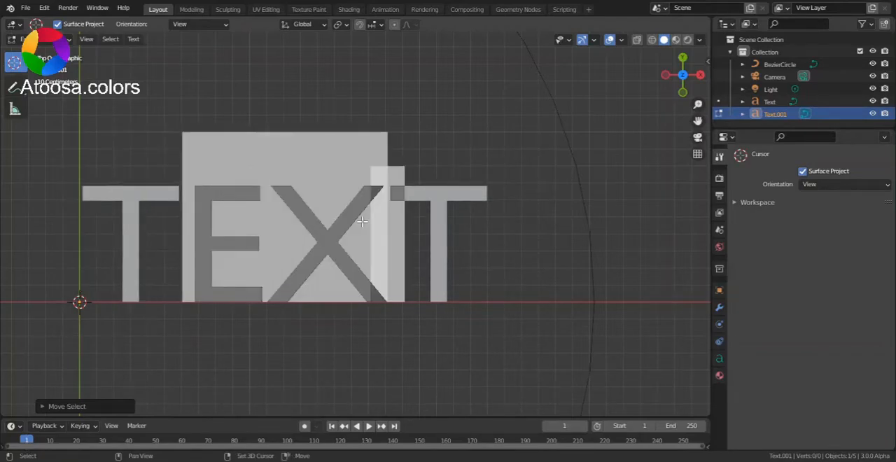
{"action": "key", "text": "shift+Right"}
{"action": "right_click", "coordinate": [362, 221]}
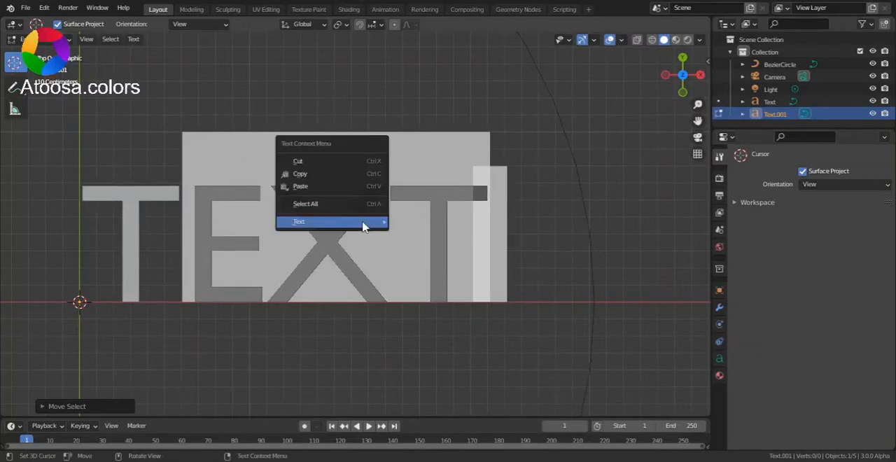
{"action": "mouse_move", "coordinate": [363, 226]}
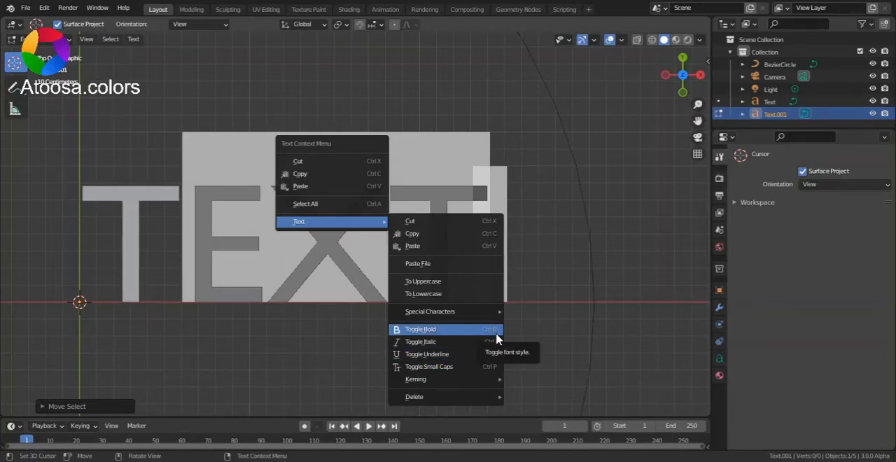
{"action": "left_click", "coordinate": [434, 355]}
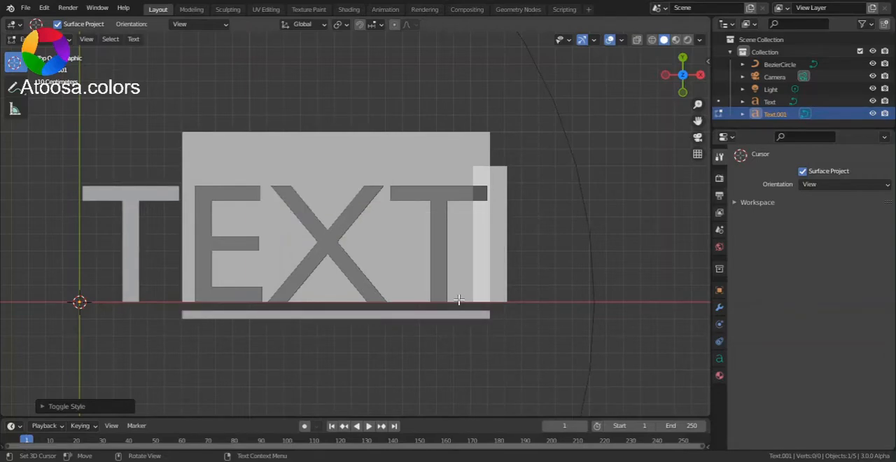
{"action": "key", "text": "ctrl+Tab"}
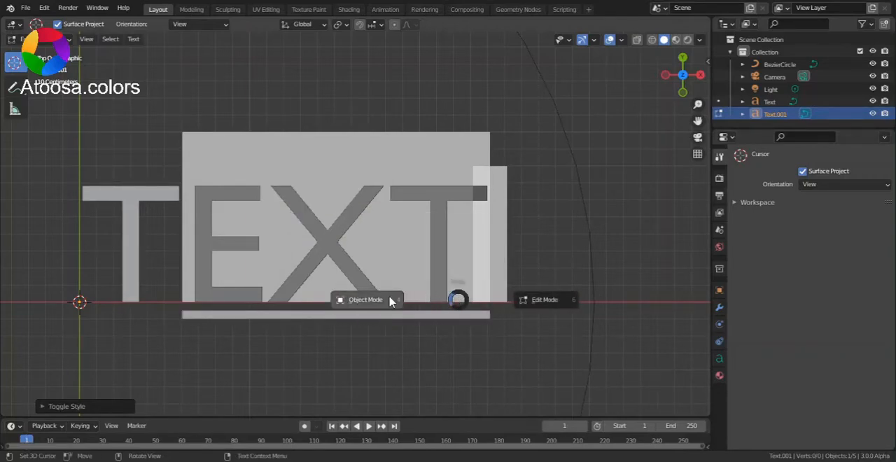
{"action": "left_click", "coordinate": [390, 301]}
- Set the text object's Resolution Preview U to 4 in its object data properties
{"action": "scroll", "coordinate": [530, 283], "scroll_direction": "down", "scroll_amount": 3}
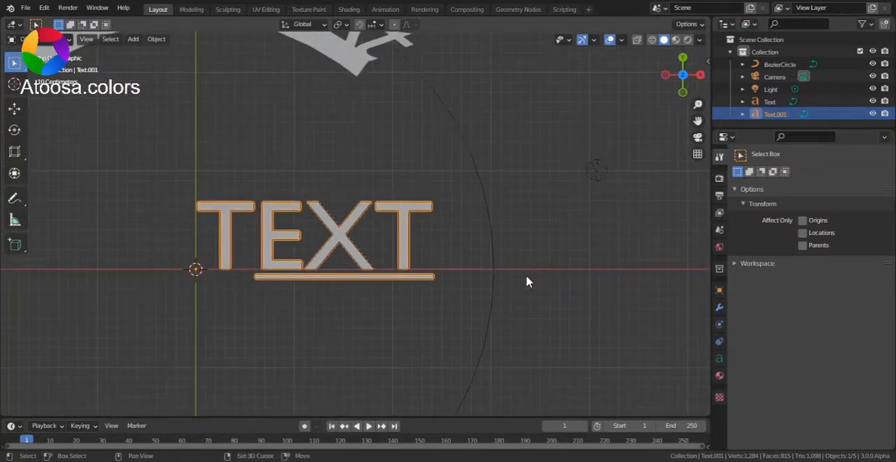
{"action": "middle_click_drag", "start_coordinate": [530, 282], "coordinate": [582, 282], "text": "shift"}
{"action": "scroll", "coordinate": [616, 309], "scroll_direction": "up", "scroll_amount": 3}
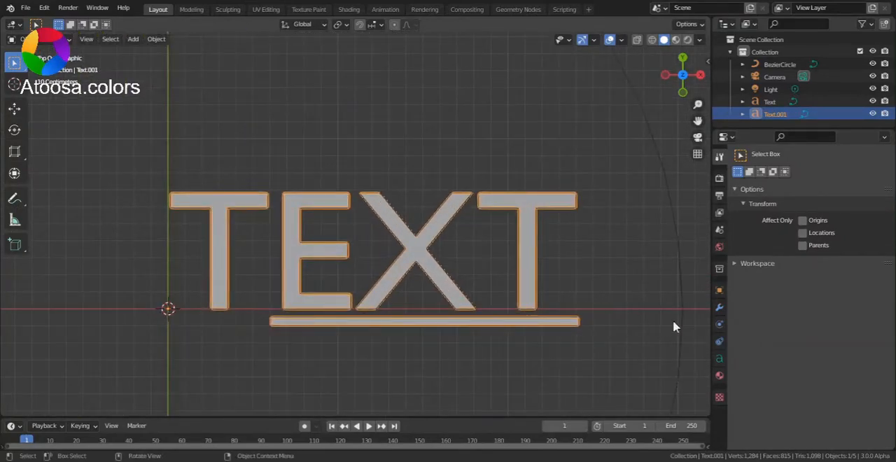
{"action": "left_click", "coordinate": [720, 360]}
{"action": "left_click", "coordinate": [835, 208]}
{"action": "type", "text": "12"}
{"action": "key", "text": "Return"}
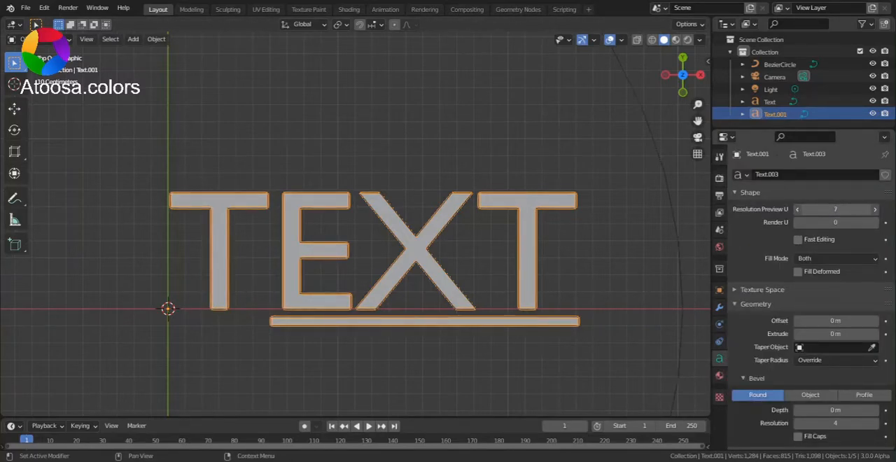
{"action": "scroll", "coordinate": [593, 244], "scroll_direction": "down", "scroll_amount": 2}
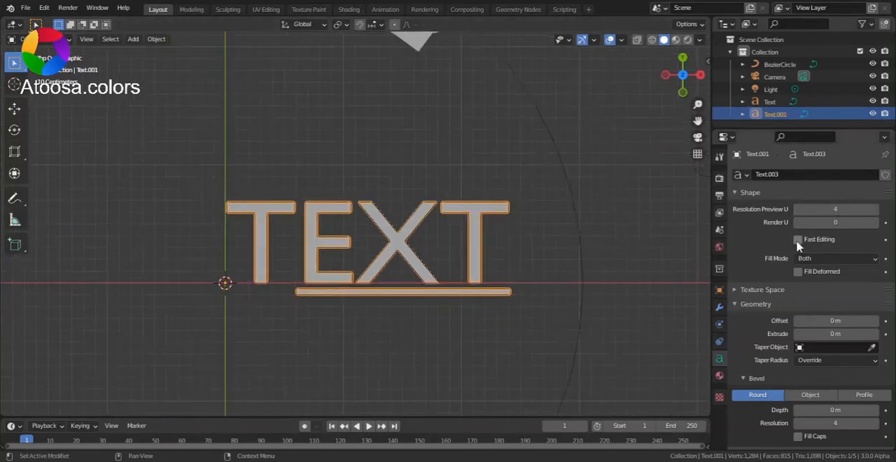
- Append a lowercase "o" to the end of the text and return to Object Mode
{"action": "key", "text": "Tab"}
{"action": "key", "text": "ctrl+a"}
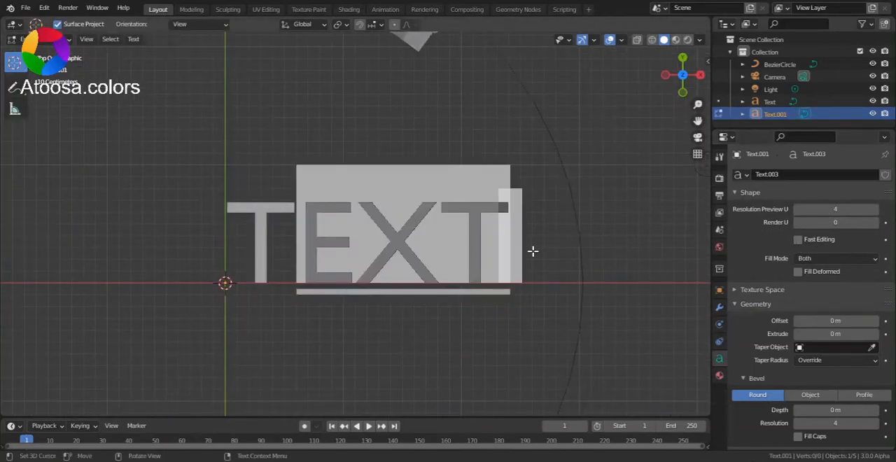
{"action": "left_click", "coordinate": [506, 233]}
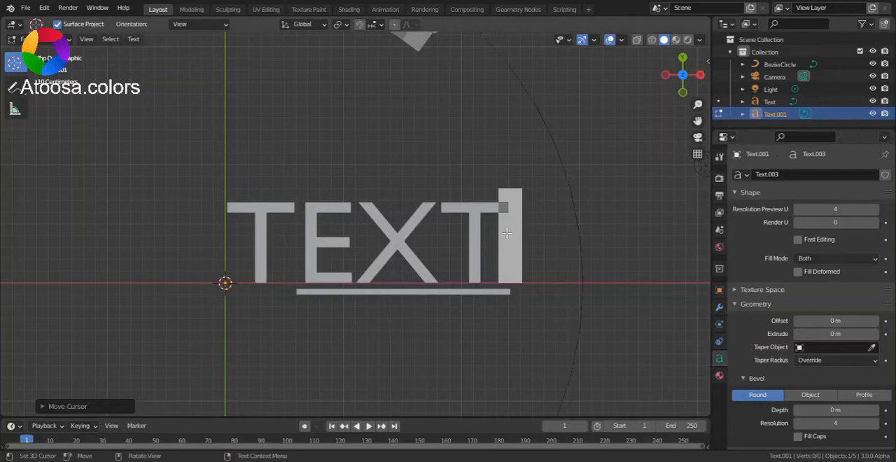
{"action": "type", "text": "d"}
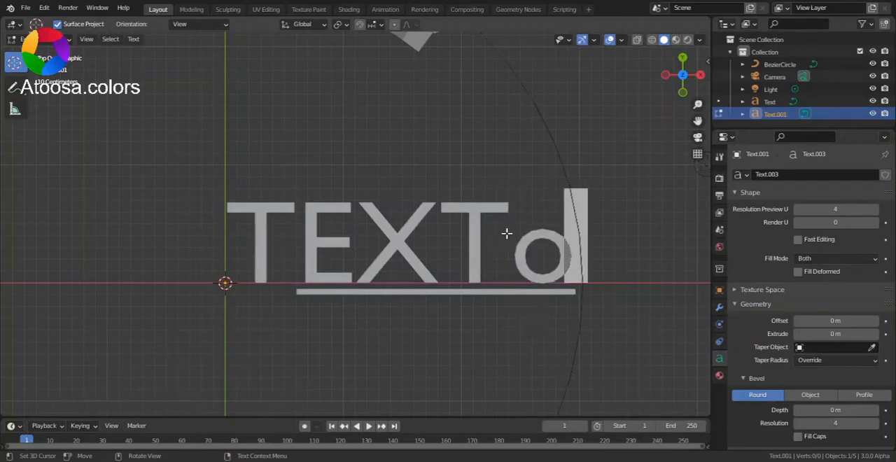
{"action": "key", "text": "ctrl+Tab"}
{"action": "left_click", "coordinate": [421, 252]}
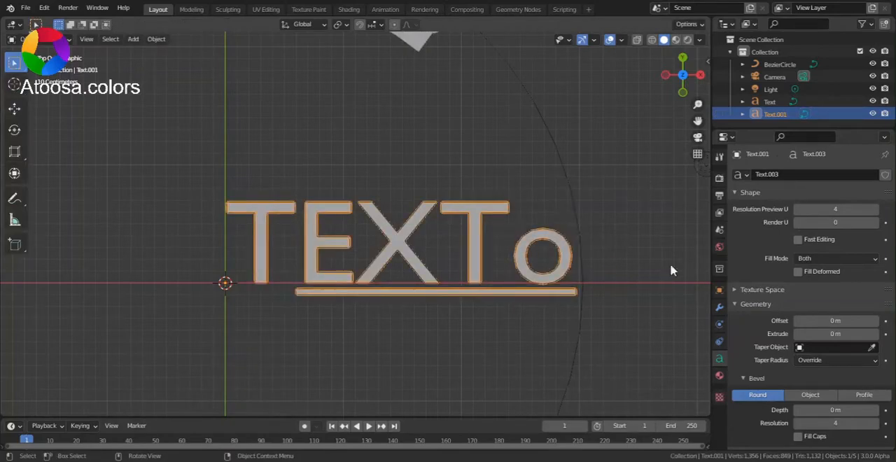
- Lower the text's Resolution Preview U to 2, trying 3 first, to coarsen the curve of the "o"
{"action": "mouse_move", "coordinate": [841, 210]}
{"action": "left_mouse_down"}
{"action": "mouse_move", "coordinate": [821, 209]}
{"action": "mouse_move", "coordinate": [844, 210]}
{"action": "mouse_move", "coordinate": [820, 209]}
{"action": "mouse_move", "coordinate": [835, 209]}
{"action": "left_mouse_up"}
{"action": "middle_click_drag", "start_coordinate": [572, 295], "coordinate": [477, 294], "text": "shift"}
{"action": "scroll", "coordinate": [606, 294], "scroll_direction": "up", "scroll_amount": 3}
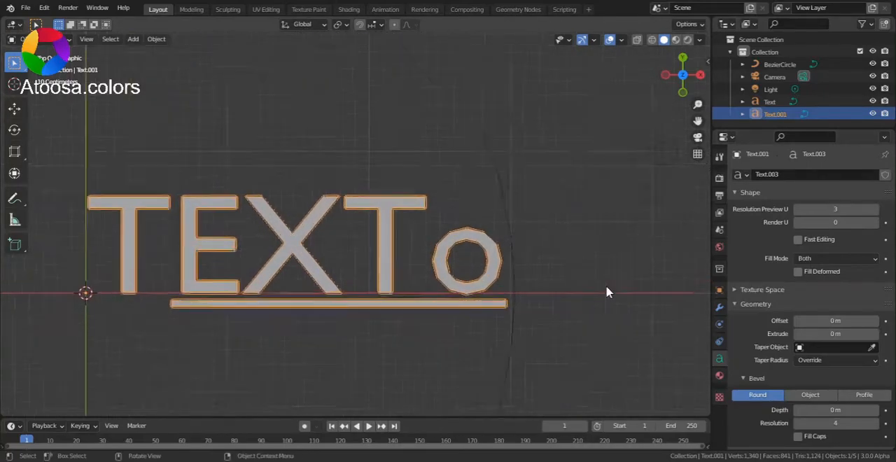
{"action": "mouse_move", "coordinate": [835, 209]}
{"action": "left_mouse_down"}
{"action": "mouse_move", "coordinate": [812, 209]}
{"action": "mouse_move", "coordinate": [823, 209]}
{"action": "left_mouse_up"}
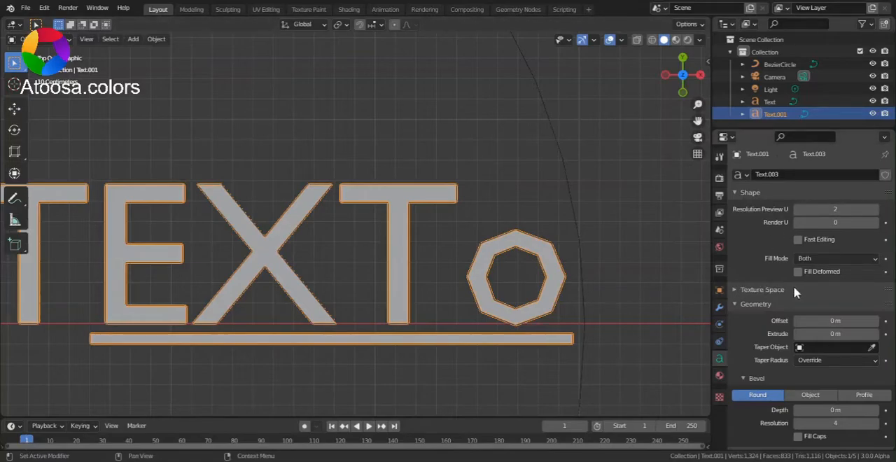
- Try Fast Editing on the text, inspect the letters in Edit Mode, and return to Object Mode with the option disabled
{"action": "scroll", "coordinate": [480, 336], "scroll_direction": "down", "scroll_amount": 3}
{"action": "middle_click_drag", "start_coordinate": [480, 336], "coordinate": [540, 314]}
{"action": "left_click", "coordinate": [798, 239]}
{"action": "key", "text": "Tab"}
{"action": "scroll", "coordinate": [510, 285], "scroll_direction": "up", "scroll_amount": 3}
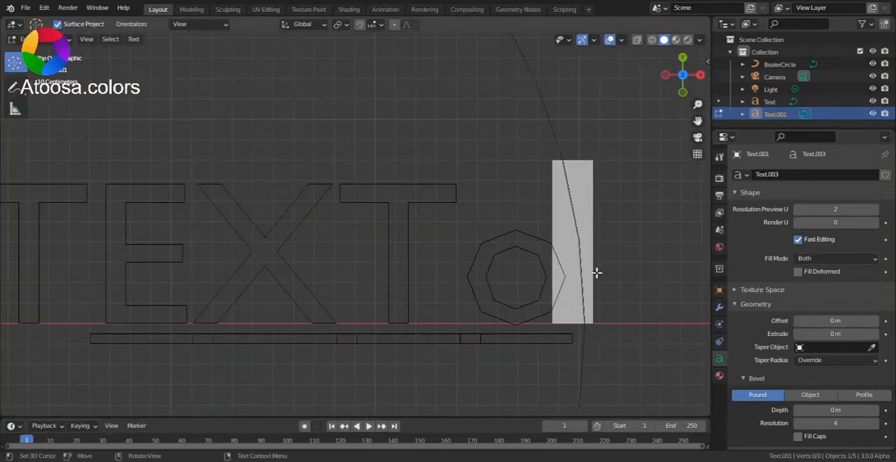
{"action": "scroll", "coordinate": [454, 259], "scroll_direction": "down", "scroll_amount": 2}
{"action": "scroll", "coordinate": [484, 265], "scroll_direction": "up", "scroll_amount": 3}
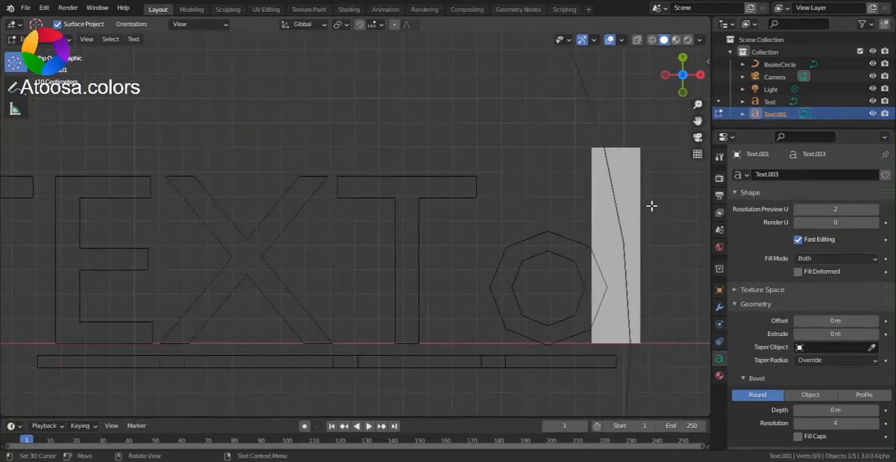
{"action": "scroll", "coordinate": [539, 238], "scroll_direction": "down", "scroll_amount": 2}
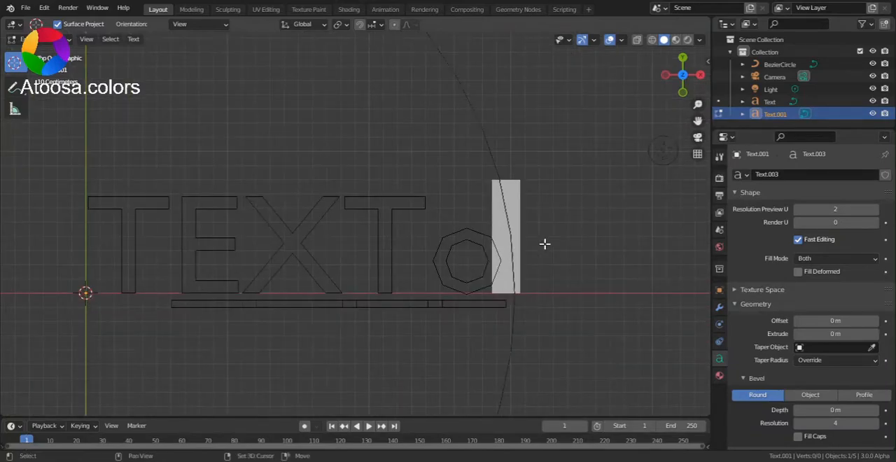
{"action": "middle_click_drag", "start_coordinate": [546, 245], "coordinate": [596, 264], "text": "shift"}
{"action": "key", "text": "ctrl+Tab"}
{"action": "left_click", "coordinate": [474, 280]}
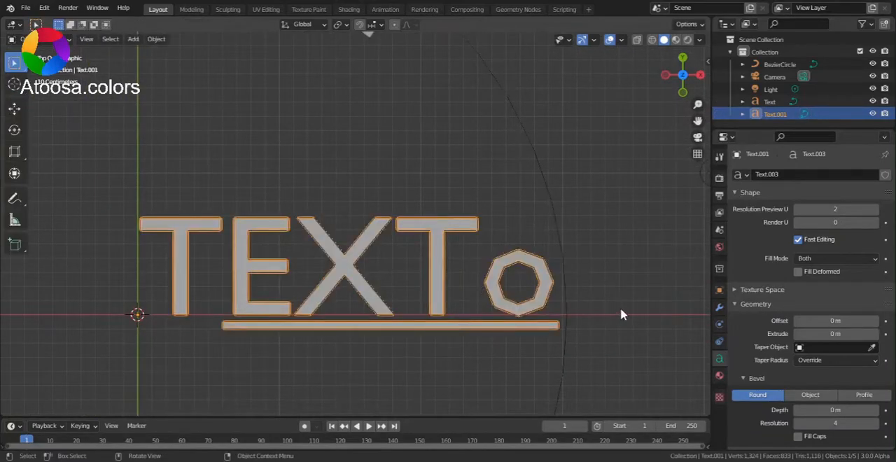
{"action": "scroll", "coordinate": [516, 294], "scroll_direction": "up", "scroll_amount": 4}
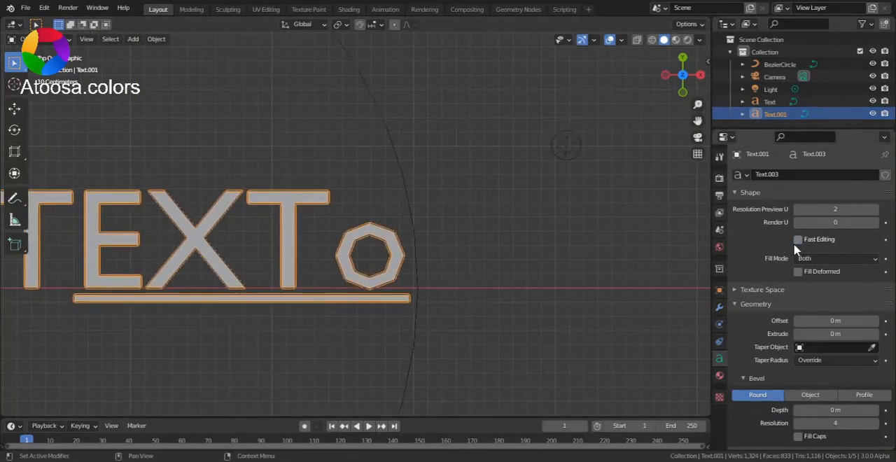
- Extrude the text geometry to 0.11 m and view it in perspective
{"action": "middle_click_drag", "start_coordinate": [609, 301], "coordinate": [574, 231]}
{"action": "left_click_drag", "start_coordinate": [822, 333], "coordinate": [846, 333]}
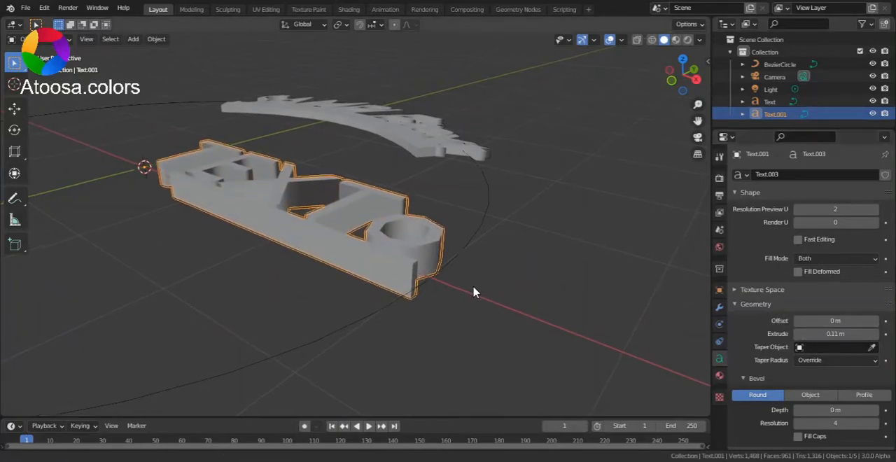
{"action": "scroll", "coordinate": [504, 300], "scroll_direction": "up", "scroll_amount": 5}
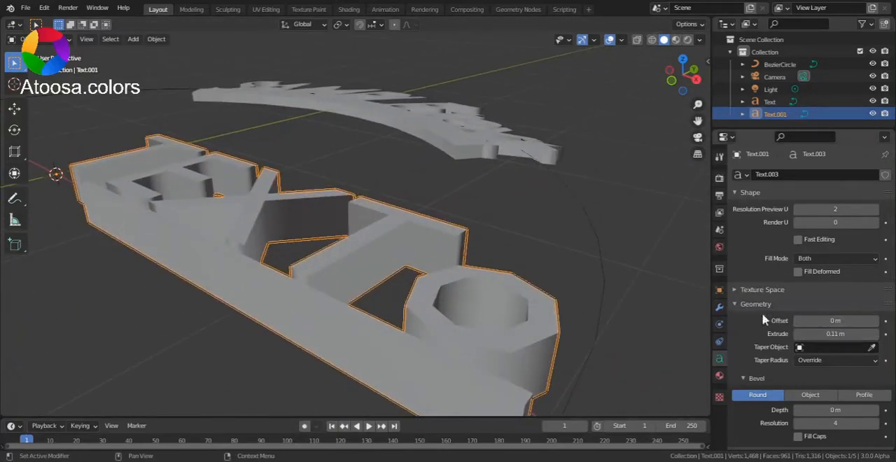
- Set the text geometry's Offset to -0.041 m to thin the letters, checking them from the top and in perspective
{"action": "mouse_move", "coordinate": [812, 321]}
{"action": "left_mouse_down"}
{"action": "mouse_move", "coordinate": [833, 321]}
{"action": "mouse_move", "coordinate": [814, 321]}
{"action": "left_mouse_up"}
{"action": "middle_click_drag", "start_coordinate": [490, 270], "coordinate": [536, 336], "text": "alt"}
{"action": "left_click_drag", "start_coordinate": [812, 320], "coordinate": [817, 320]}
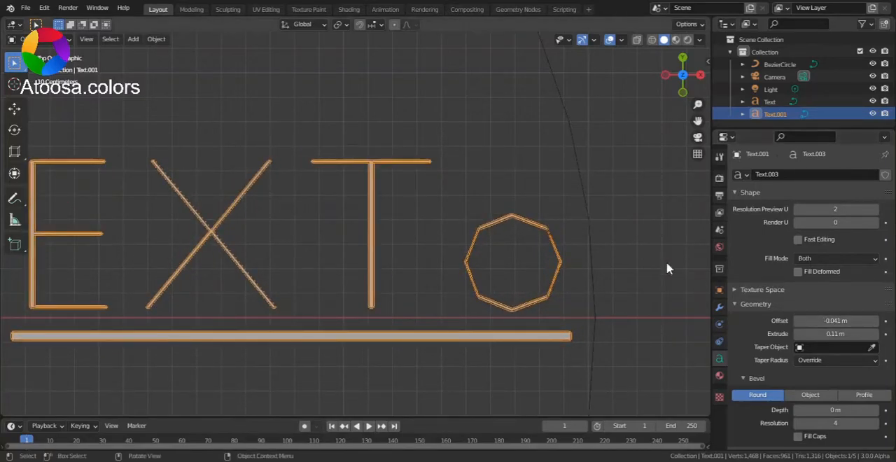
{"action": "left_click", "coordinate": [604, 225]}
{"action": "scroll", "coordinate": [482, 282], "scroll_direction": "down", "scroll_amount": 4}
{"action": "scroll", "coordinate": [446, 282], "scroll_direction": "up", "scroll_amount": 1}
{"action": "middle_click_drag", "start_coordinate": [446, 280], "coordinate": [370, 248]}
{"action": "left_click", "coordinate": [370, 247]}
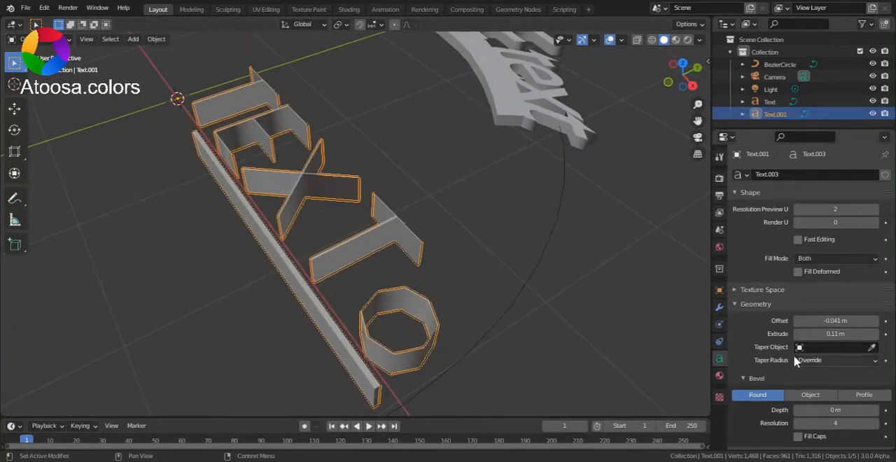
- Round the edges of the letters with a bevel Depth of 0.05 m
{"action": "scroll", "coordinate": [775, 371], "scroll_direction": "down", "scroll_amount": 4}
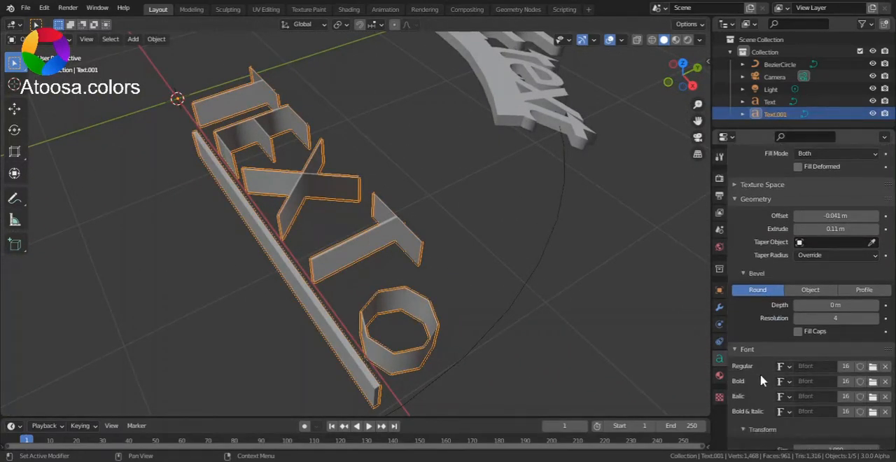
{"action": "left_click_drag", "start_coordinate": [834, 306], "coordinate": [868, 305]}
{"action": "middle_click_drag", "start_coordinate": [394, 280], "coordinate": [566, 306]}
{"action": "scroll", "coordinate": [566, 306], "scroll_direction": "up", "scroll_amount": 5}
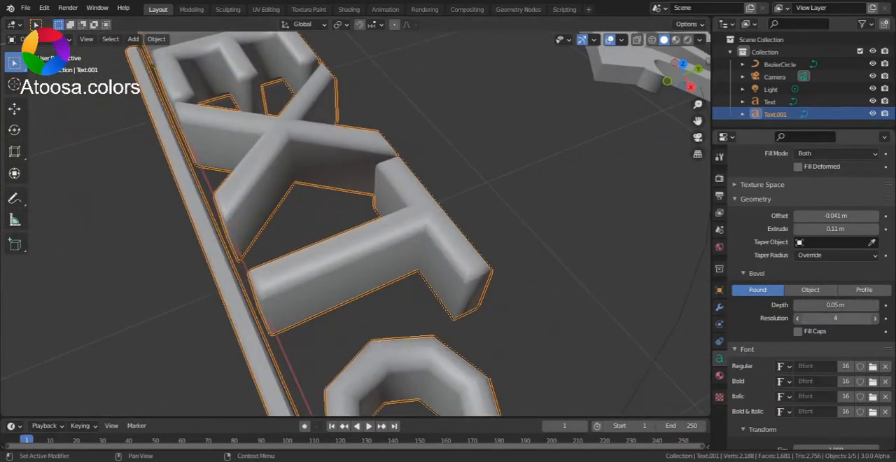
- Lower the bevel Resolution of the text to 2
{"action": "left_click", "coordinate": [797, 319]}
{"action": "left_click", "coordinate": [797, 318]}
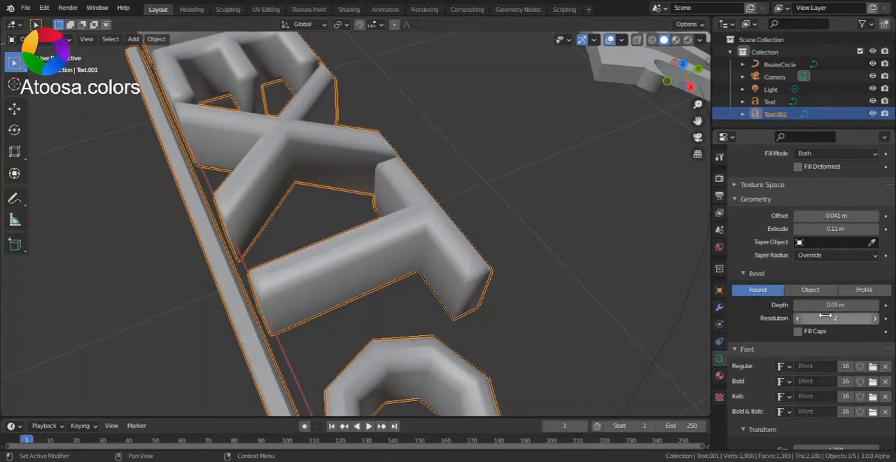
{"action": "middle_click_drag", "start_coordinate": [452, 297], "coordinate": [536, 283]}
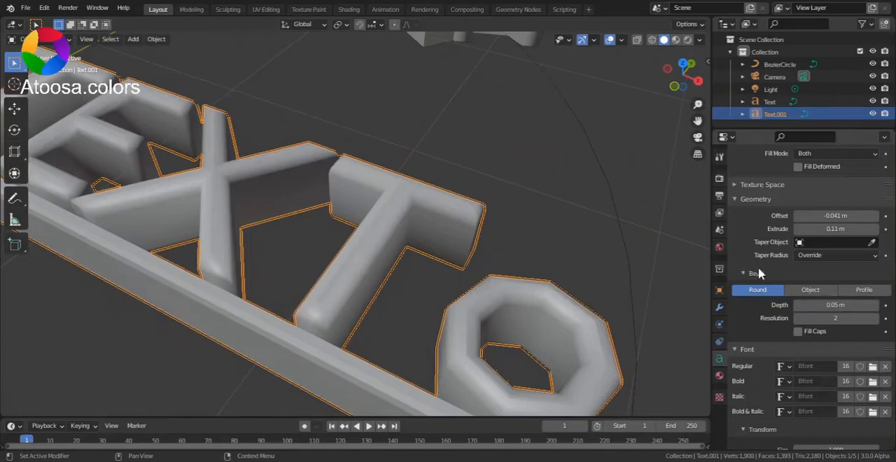
{"action": "scroll", "coordinate": [742, 311], "scroll_direction": "down", "scroll_amount": 1}
- Switch the text bevel to Profile, bend the profile curve into a wavy shape, and check the letters from the top
{"action": "scroll", "coordinate": [475, 290], "scroll_direction": "down", "scroll_amount": 3}
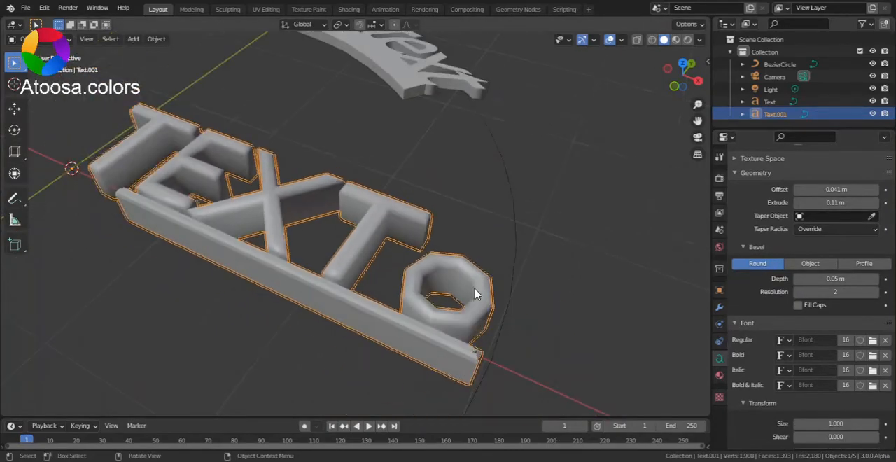
{"action": "scroll", "coordinate": [475, 289], "scroll_direction": "up", "scroll_amount": 1}
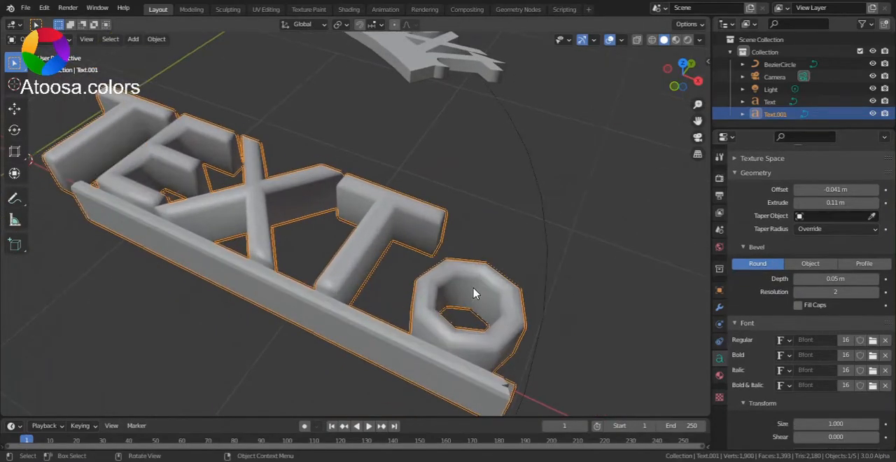
{"action": "left_click", "coordinate": [867, 265]}
{"action": "scroll", "coordinate": [810, 343], "scroll_direction": "down", "scroll_amount": 3}
{"action": "left_click_drag", "start_coordinate": [802, 327], "coordinate": [820, 310]}
{"action": "left_click_drag", "start_coordinate": [820, 385], "coordinate": [847, 357]}
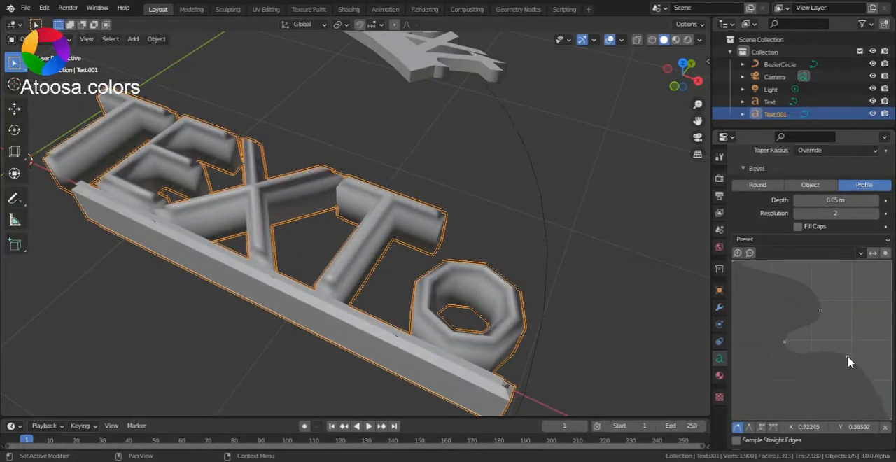
{"action": "left_click_drag", "start_coordinate": [779, 274], "coordinate": [762, 331]}
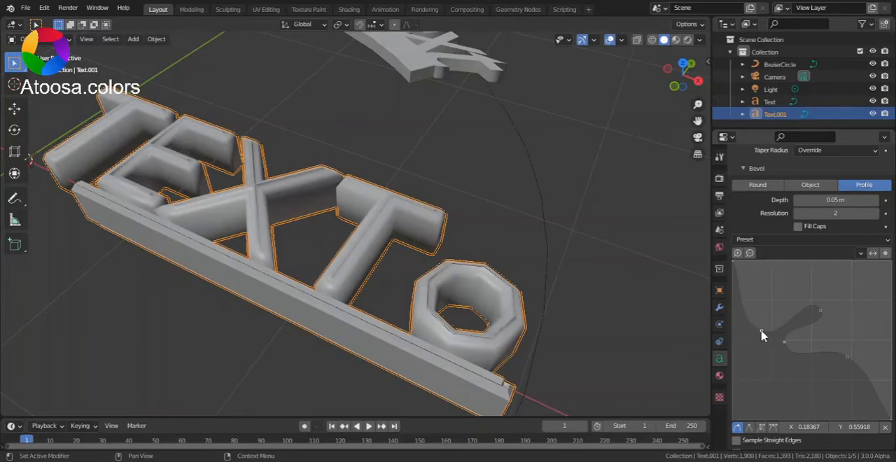
{"action": "middle_click_drag", "start_coordinate": [553, 280], "coordinate": [586, 328]}
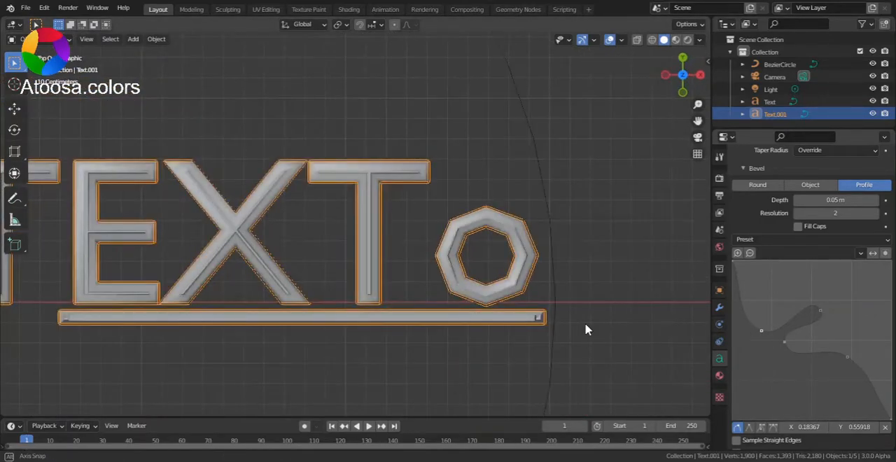
{"action": "scroll", "coordinate": [458, 294], "scroll_direction": "up", "scroll_amount": 4}
{"action": "scroll", "coordinate": [460, 283], "scroll_direction": "down", "scroll_amount": 5}
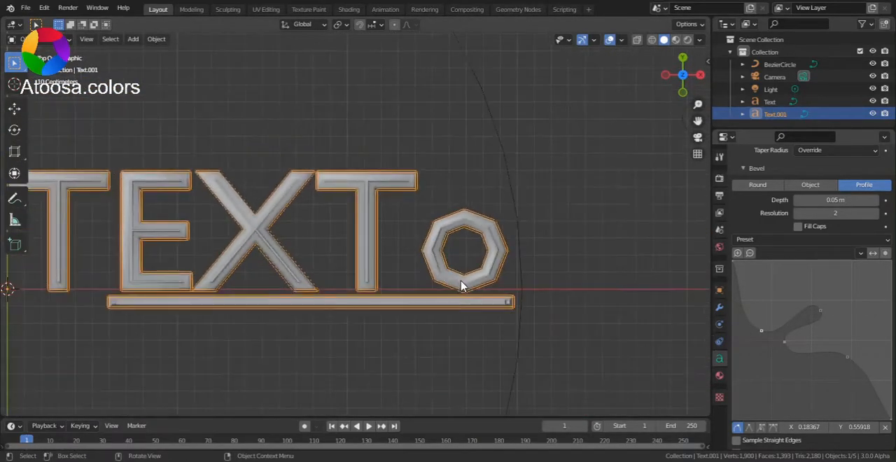
{"action": "middle_click_drag", "start_coordinate": [486, 276], "coordinate": [533, 296], "text": "shift"}
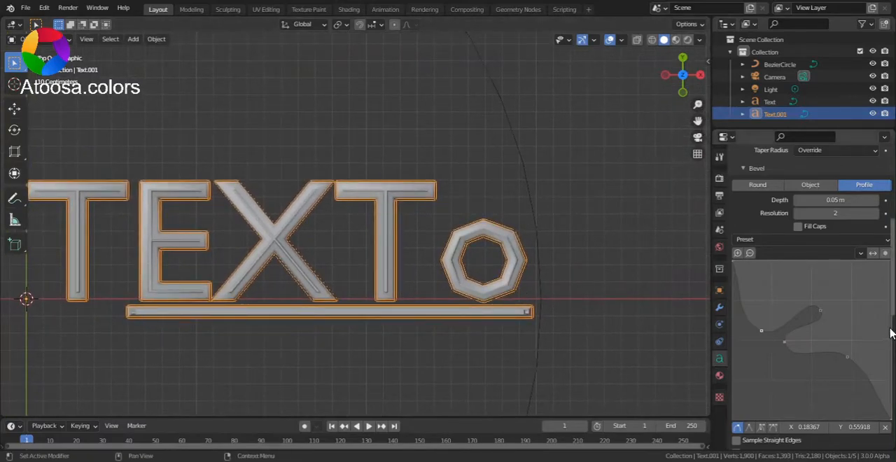
- Set the text's font Size to 1.460 and Shear to -0.700
{"action": "scroll", "coordinate": [874, 343], "scroll_direction": "down", "scroll_amount": 5}
{"action": "scroll", "coordinate": [874, 344], "scroll_direction": "down", "scroll_amount": 3}
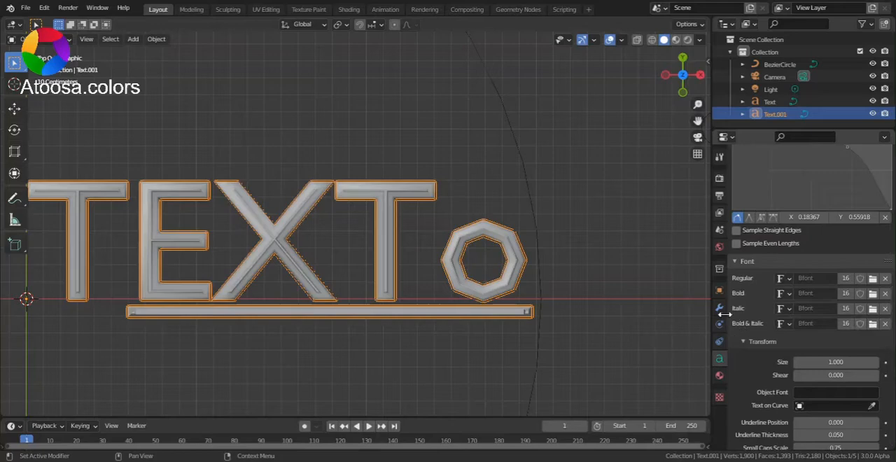
{"action": "scroll", "coordinate": [595, 275], "scroll_direction": "up", "scroll_amount": 1}
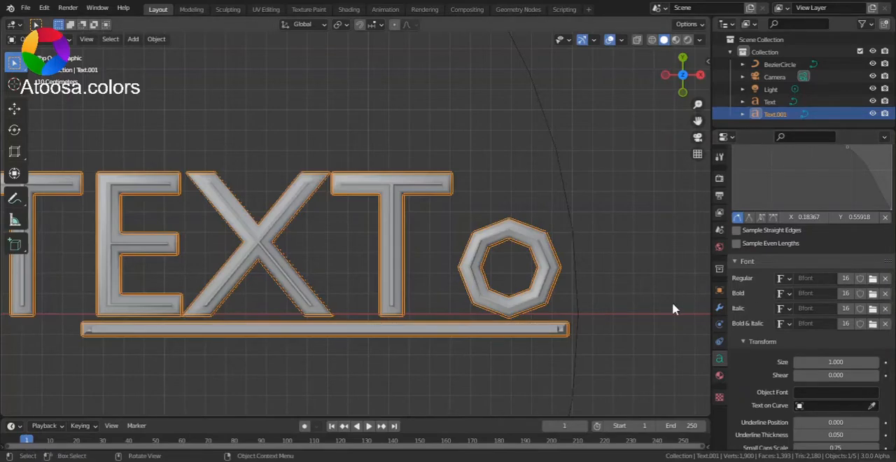
{"action": "scroll", "coordinate": [754, 321], "scroll_direction": "down", "scroll_amount": 2}
{"action": "scroll", "coordinate": [746, 286], "scroll_direction": "down", "scroll_amount": 2}
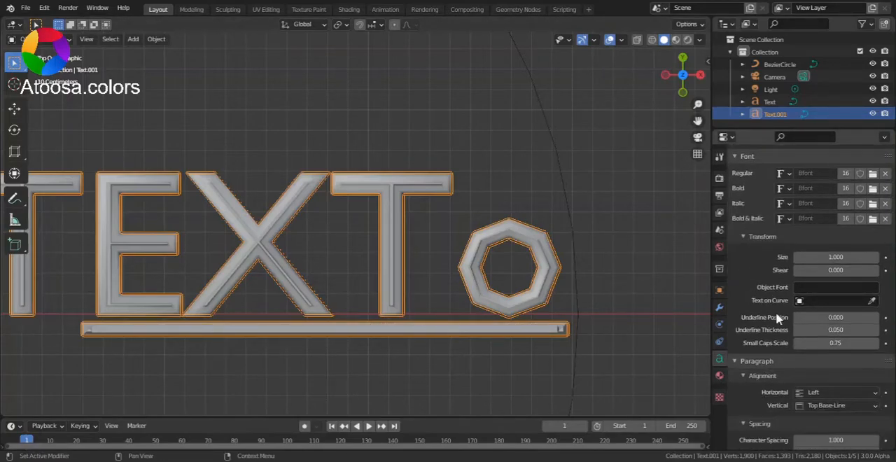
{"action": "scroll", "coordinate": [560, 306], "scroll_direction": "down", "scroll_amount": 3}
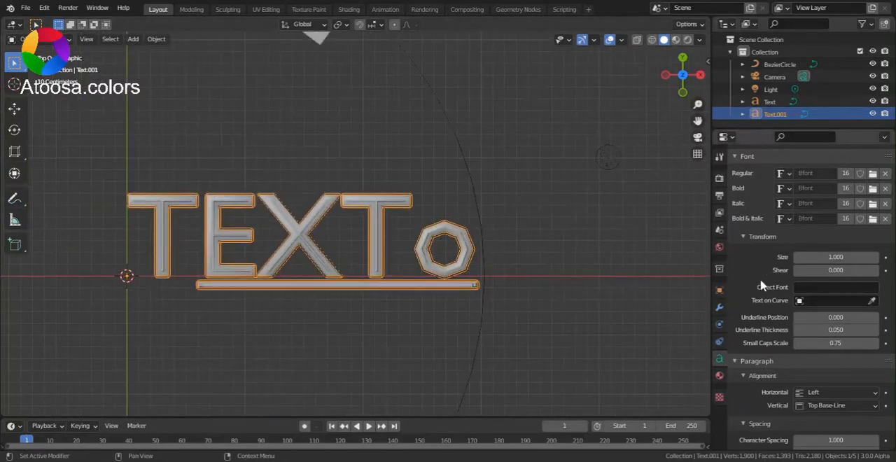
{"action": "left_click_drag", "start_coordinate": [817, 260], "coordinate": [840, 260]}
{"action": "left_click_drag", "start_coordinate": [836, 257], "coordinate": [840, 278]}
{"action": "scroll", "coordinate": [454, 254], "scroll_direction": "down", "scroll_amount": 1}
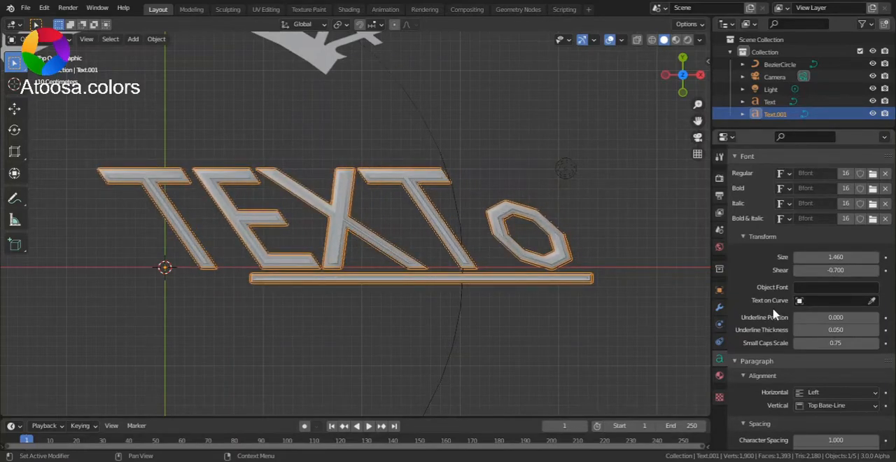
- Set the text's vertical and horizontal alignment to Center, trying Justify for the horizontal one first
{"action": "scroll", "coordinate": [775, 316], "scroll_direction": "down", "scroll_amount": 2}
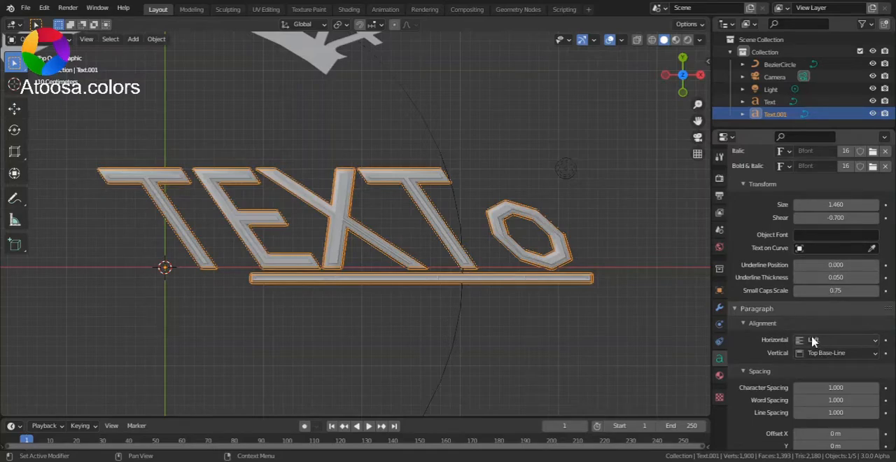
{"action": "scroll", "coordinate": [774, 324], "scroll_direction": "down", "scroll_amount": 2}
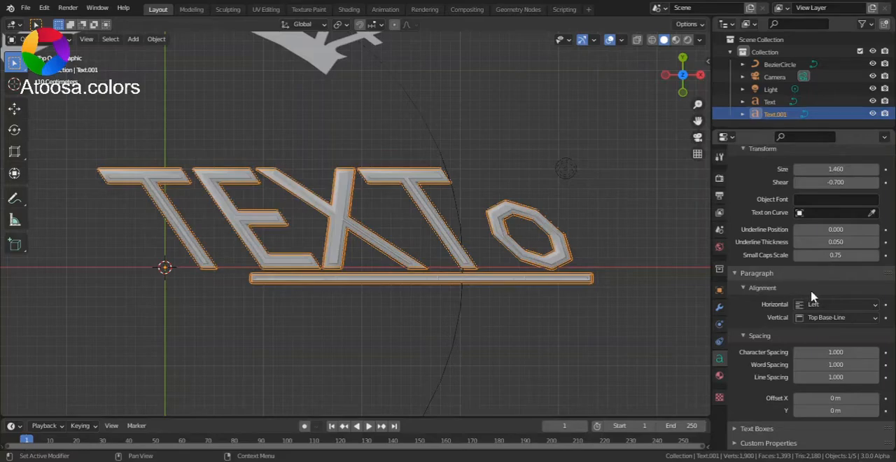
{"action": "left_click", "coordinate": [817, 307]}
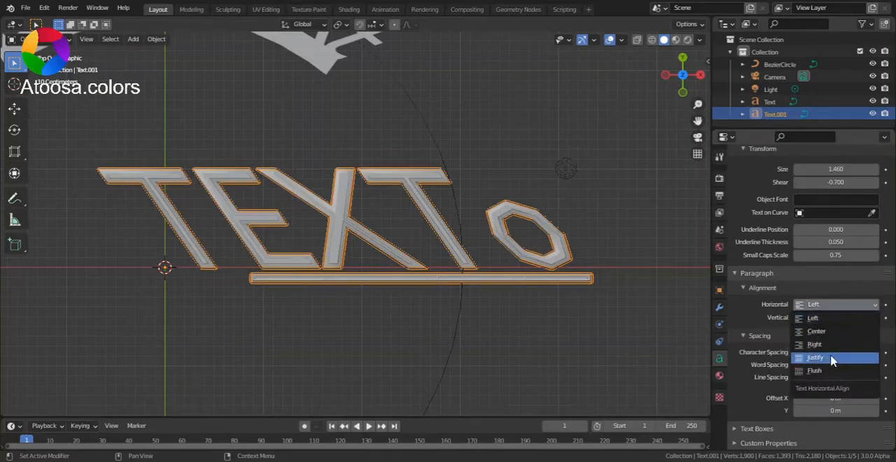
{"action": "left_click", "coordinate": [832, 358]}
{"action": "left_click", "coordinate": [829, 318]}
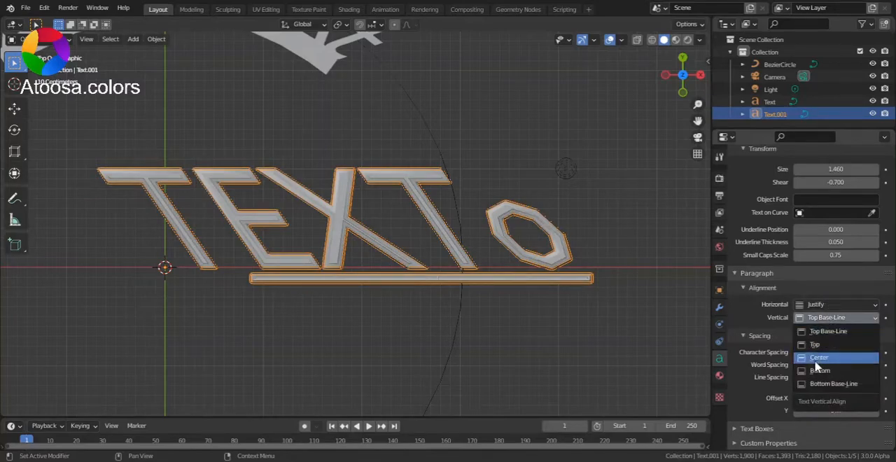
{"action": "left_click", "coordinate": [815, 360]}
{"action": "left_click", "coordinate": [816, 306]}
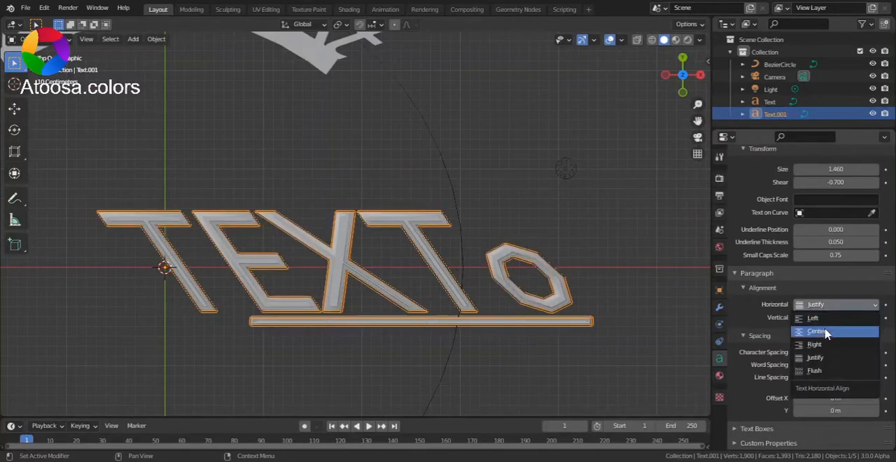
{"action": "left_click", "coordinate": [826, 332]}
{"action": "middle_click_drag", "start_coordinate": [555, 277], "coordinate": [127, 285], "text": "shift"}
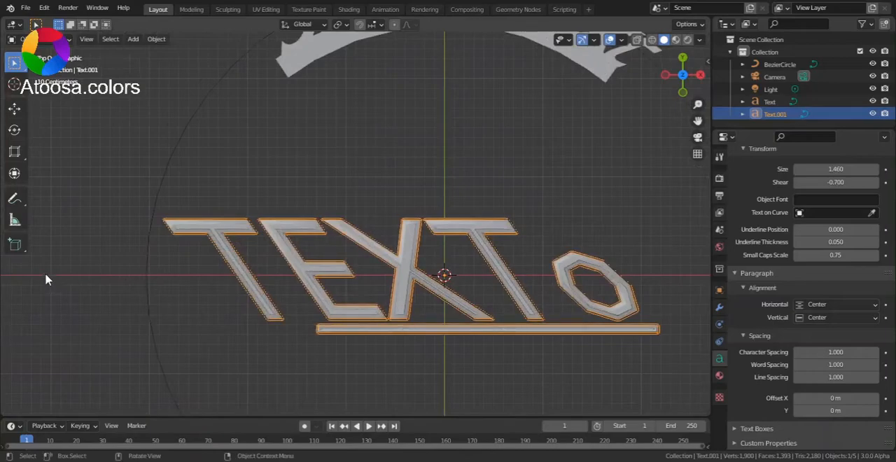
- Widen the text's Character Spacing to 1.500
{"action": "scroll", "coordinate": [171, 280], "scroll_direction": "down", "scroll_amount": 3}
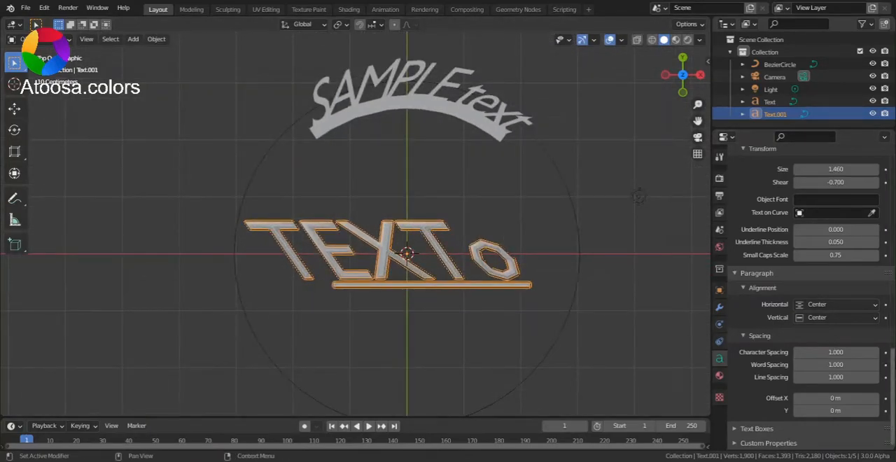
{"action": "scroll", "coordinate": [560, 316], "scroll_direction": "up", "scroll_amount": 2}
{"action": "mouse_move", "coordinate": [836, 353]}
{"action": "left_mouse_down"}
{"action": "mouse_move", "coordinate": [805, 352]}
{"action": "mouse_move", "coordinate": [889, 352]}
{"action": "mouse_move", "coordinate": [805, 352]}
{"action": "mouse_move", "coordinate": [836, 353]}
{"action": "left_mouse_up"}
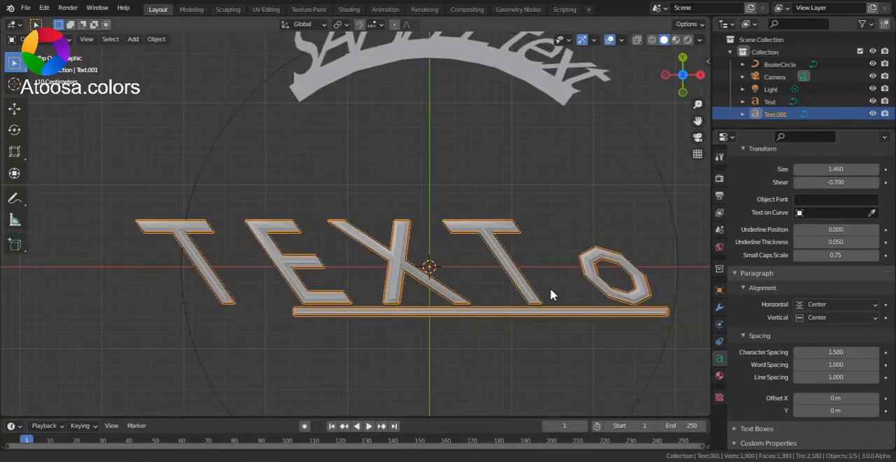
- Append a space and the word "WOW" to the end of the text in Edit Mode and return to Object Mode
{"action": "middle_click_drag", "start_coordinate": [550, 294], "coordinate": [424, 280], "text": "shift"}
{"action": "key", "text": "Tab"}
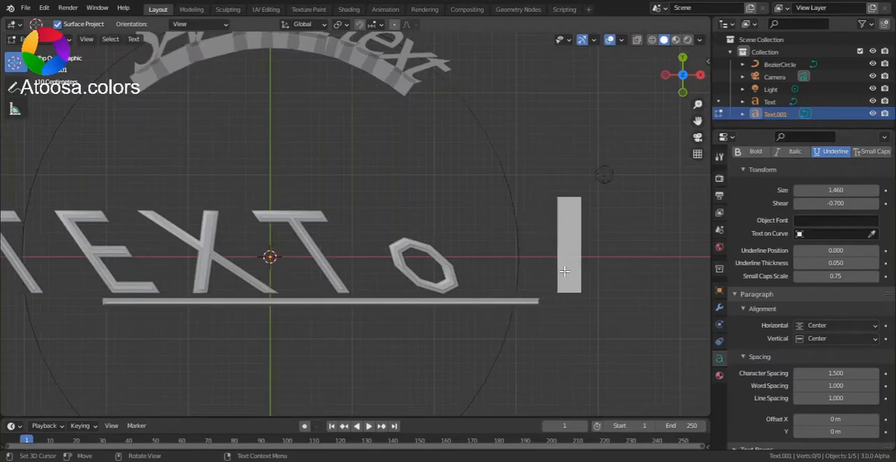
{"action": "type", "text": "W"}
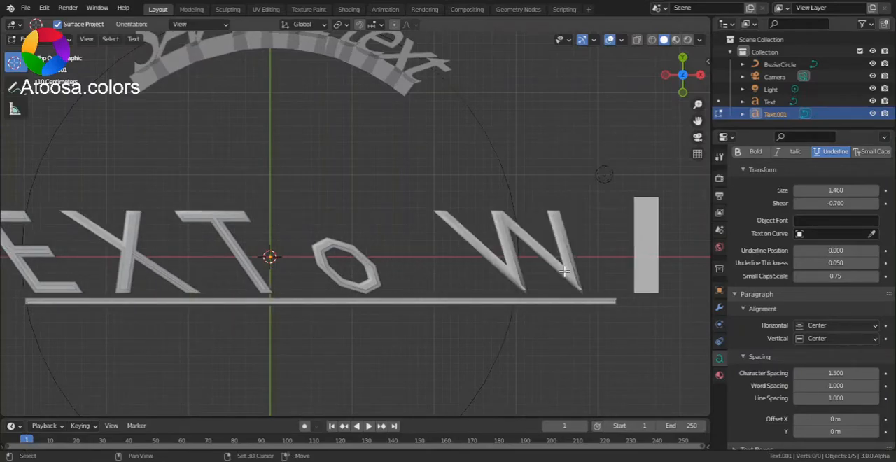
{"action": "type", "text": "OW"}
{"action": "scroll", "coordinate": [564, 271], "scroll_direction": "down", "scroll_amount": 4}
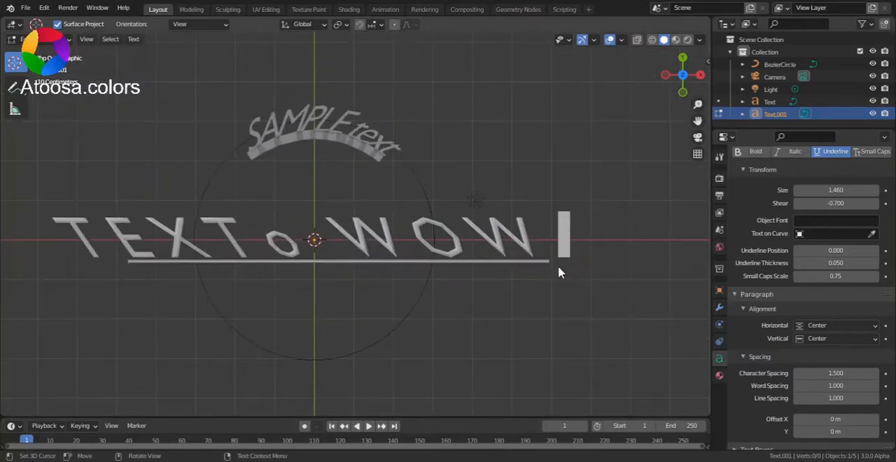
{"action": "key", "text": "Tab"}
- Set the text's Character Spacing to 1.100 and Word Spacing to 3.700
{"action": "left_click_drag", "start_coordinate": [837, 365], "coordinate": [872, 365]}
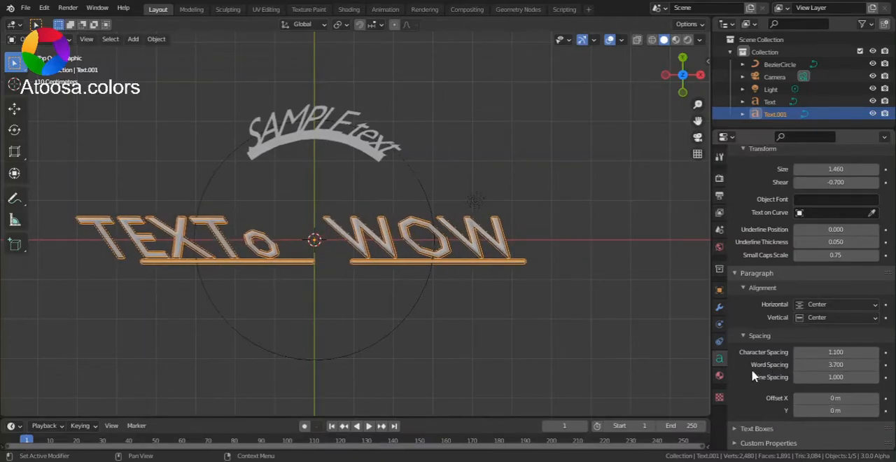
{"action": "scroll", "coordinate": [754, 377], "scroll_direction": "up", "scroll_amount": 5}
{"action": "middle_click_drag", "start_coordinate": [525, 300], "coordinate": [419, 276]}
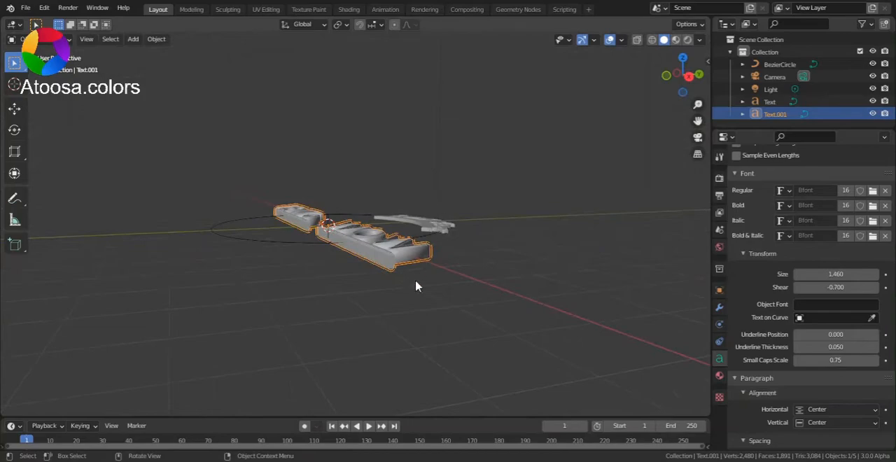
- Enable Fast Editing for the text and switch between Edit Mode and Object Mode to compare how the letters display
{"action": "scroll", "coordinate": [423, 279], "scroll_direction": "up", "scroll_amount": 3}
{"action": "scroll", "coordinate": [735, 242], "scroll_direction": "up", "scroll_amount": 8}
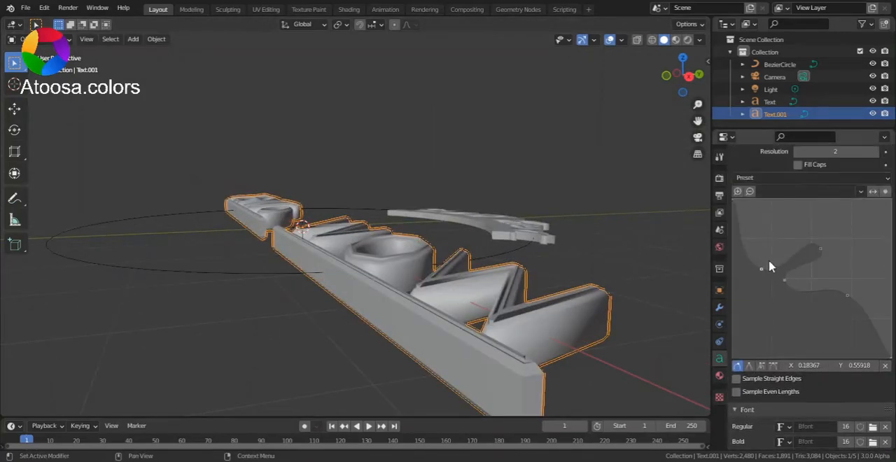
{"action": "scroll", "coordinate": [766, 266], "scroll_direction": "up", "scroll_amount": 10}
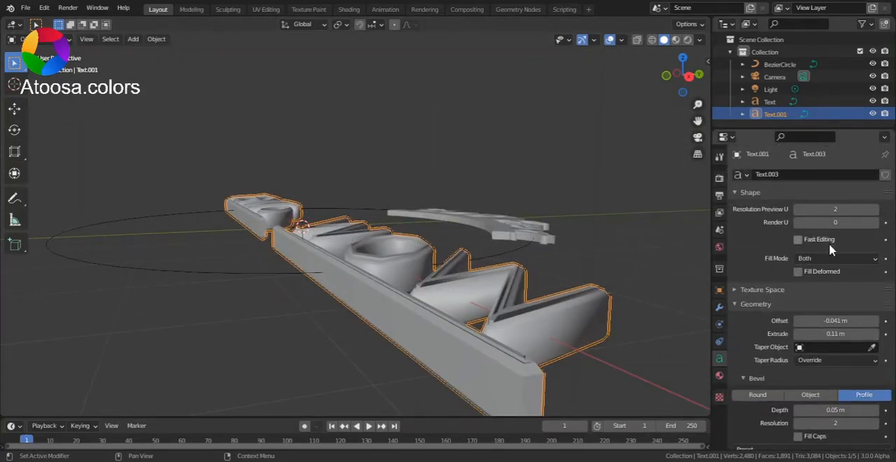
{"action": "middle_click_drag", "start_coordinate": [540, 254], "coordinate": [548, 301]}
{"action": "middle_click_drag", "start_coordinate": [460, 288], "coordinate": [399, 268]}
{"action": "key", "text": "Tab"}
{"action": "scroll", "coordinate": [448, 279], "scroll_direction": "up", "scroll_amount": 2}
{"action": "key", "text": "Tab"}
{"action": "key", "text": "Tab"}
- Inspect the text in Edit Mode with Fast Editing enabled and return to Object Mode
{"action": "key", "text": "Tab"}
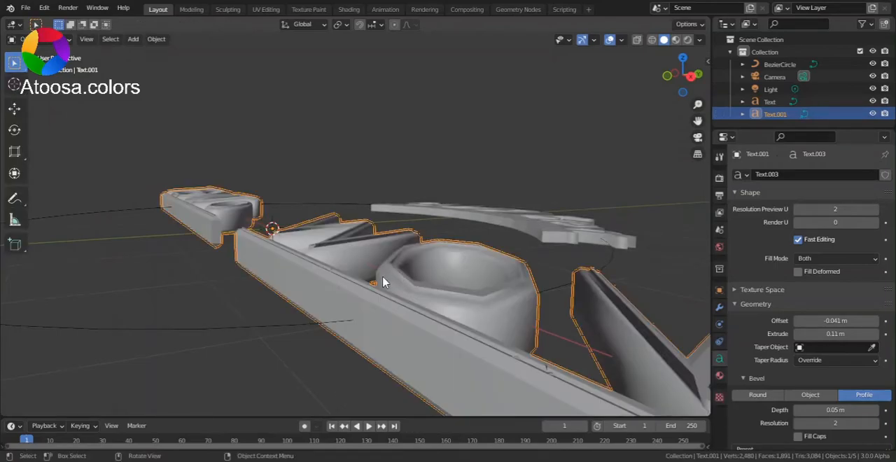
{"action": "scroll", "coordinate": [383, 280], "scroll_direction": "down", "scroll_amount": 5}
{"action": "scroll", "coordinate": [382, 280], "scroll_direction": "up", "scroll_amount": 3}
{"action": "key", "text": "Tab"}
{"action": "scroll", "coordinate": [388, 275], "scroll_direction": "up", "scroll_amount": 2}
{"action": "mouse_move", "coordinate": [388, 275]}
{"action": "middle_mouse_down"}
{"action": "mouse_move", "coordinate": [412, 317]}
{"action": "mouse_move", "coordinate": [402, 312]}
{"action": "mouse_move", "coordinate": [410, 290]}
{"action": "mouse_move", "coordinate": [518, 296]}
{"action": "mouse_move", "coordinate": [532, 275]}
{"action": "mouse_move", "coordinate": [360, 262]}
{"action": "mouse_move", "coordinate": [263, 270]}
{"action": "mouse_move", "coordinate": [306, 298]}
{"action": "mouse_move", "coordinate": [388, 302]}
{"action": "mouse_move", "coordinate": [420, 340]}
{"action": "mouse_move", "coordinate": [353, 380]}
{"action": "mouse_move", "coordinate": [330, 378]}
{"action": "mouse_move", "coordinate": [404, 290]}
{"action": "mouse_move", "coordinate": [375, 240]}
{"action": "mouse_move", "coordinate": [357, 264]}
{"action": "mouse_move", "coordinate": [344, 301]}
{"action": "mouse_move", "coordinate": [400, 273]}
{"action": "middle_mouse_up"}
{"action": "key", "text": "Tab"}
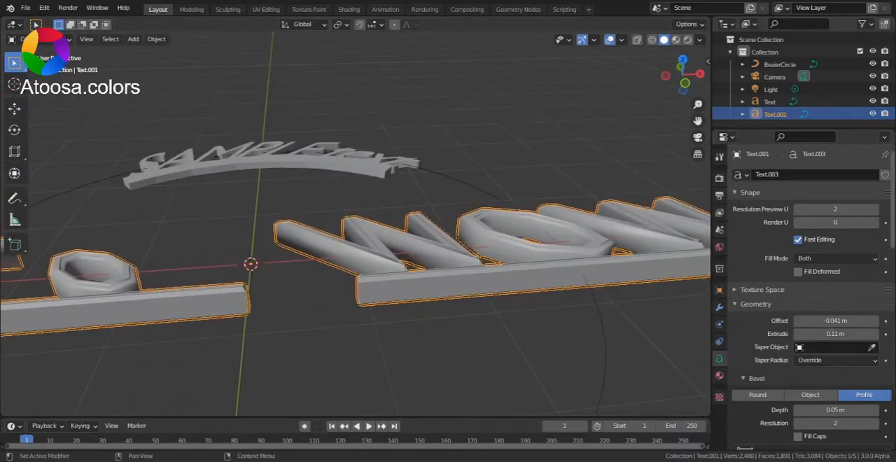
- Look at the scene from the top and add a Path curve at the origin
{"action": "scroll", "coordinate": [805, 294], "scroll_direction": "down", "scroll_amount": 8}
{"action": "scroll", "coordinate": [805, 294], "scroll_direction": "down", "scroll_amount": 10}
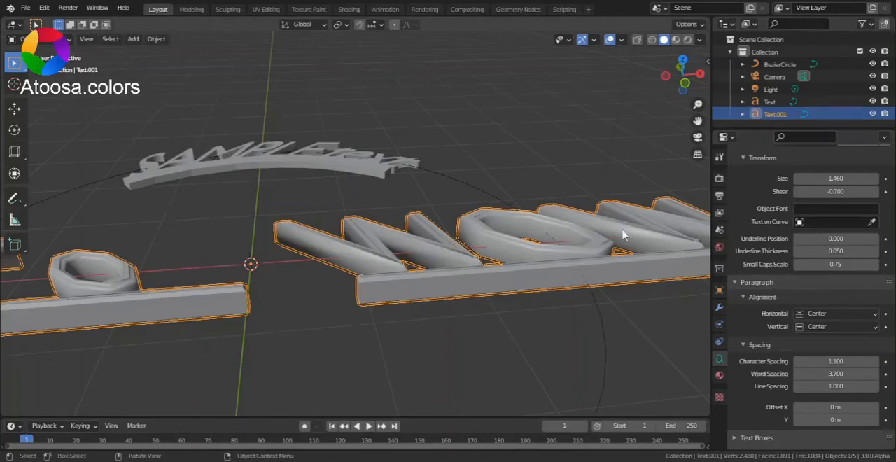
{"action": "left_click", "coordinate": [683, 60]}
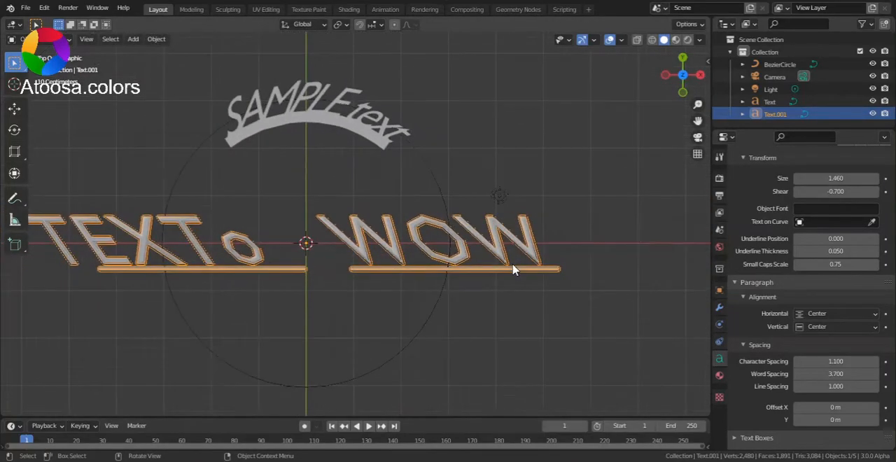
{"action": "key", "text": "shift+a"}
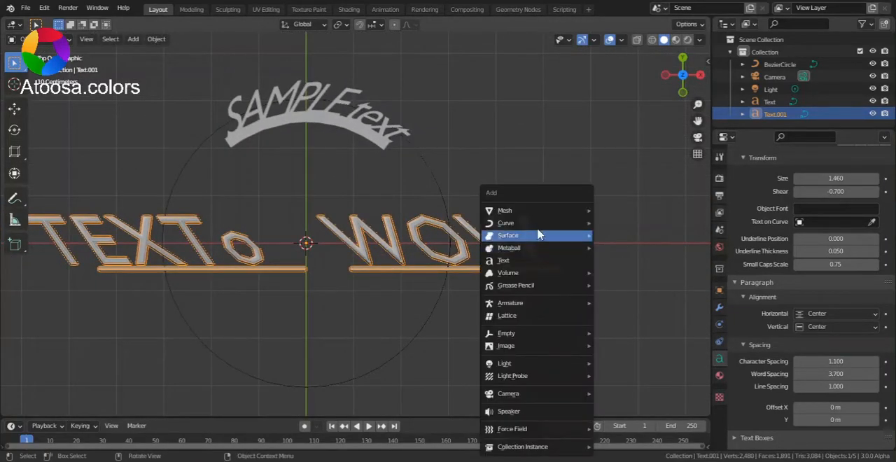
{"action": "mouse_move", "coordinate": [519, 224]}
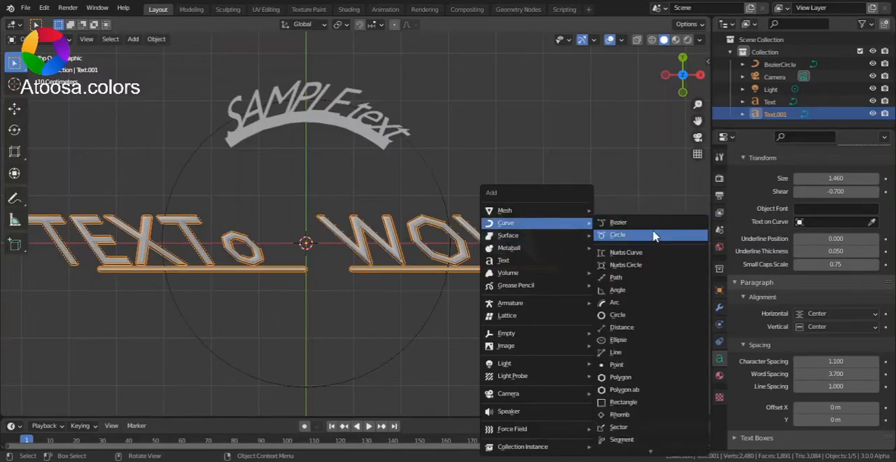
{"action": "left_click", "coordinate": [616, 278]}
- Select the "TEXTo WOW" text and set its Text on Curve object to NurbsPath
{"action": "left_click", "coordinate": [504, 262]}
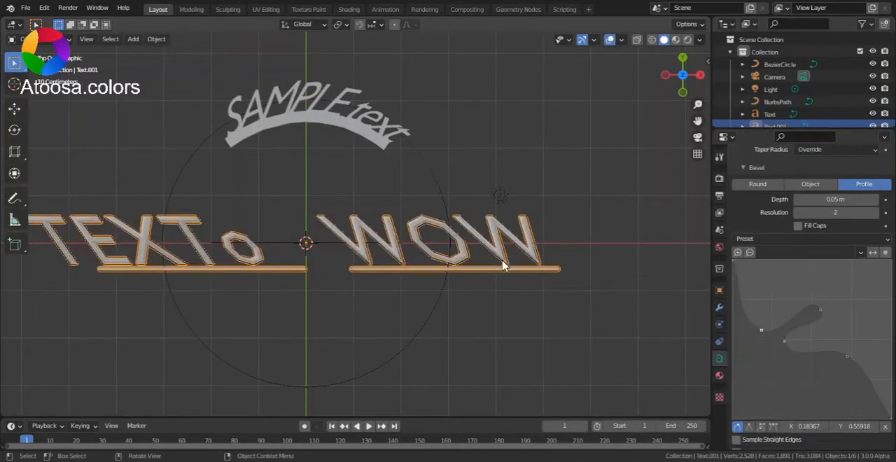
{"action": "scroll", "coordinate": [850, 362], "scroll_direction": "down", "scroll_amount": 3}
{"action": "scroll", "coordinate": [863, 319], "scroll_direction": "down", "scroll_amount": 8}
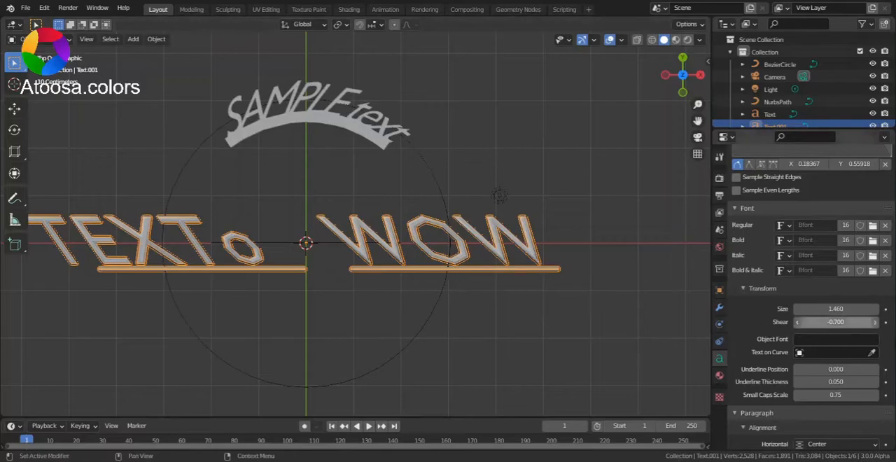
{"action": "scroll", "coordinate": [863, 320], "scroll_direction": "up", "scroll_amount": 3}
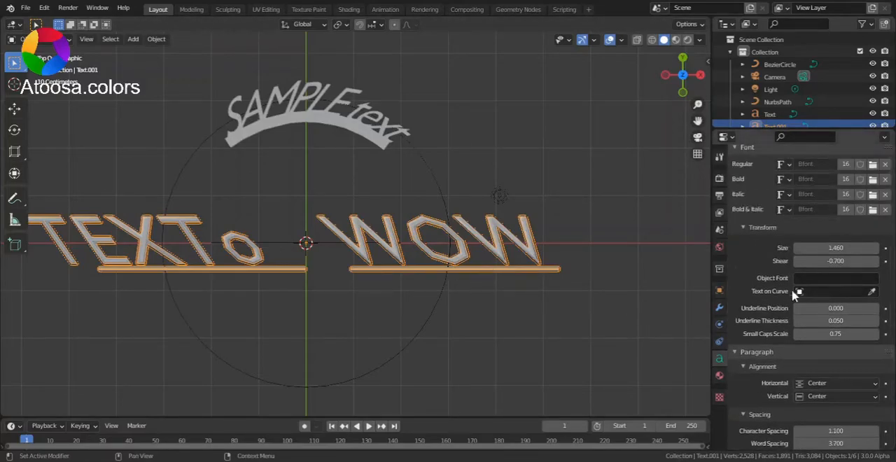
{"action": "left_click", "coordinate": [872, 291]}
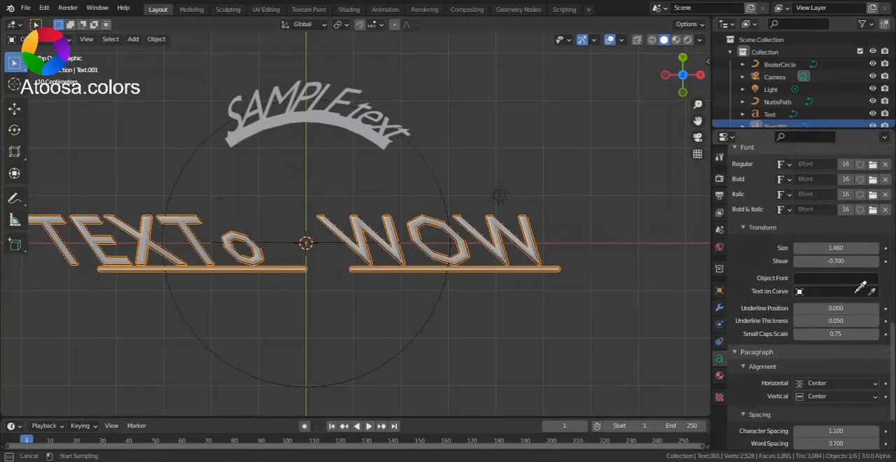
{"action": "left_click", "coordinate": [324, 236]}
{"action": "scroll", "coordinate": [369, 271], "scroll_direction": "up", "scroll_amount": 3}
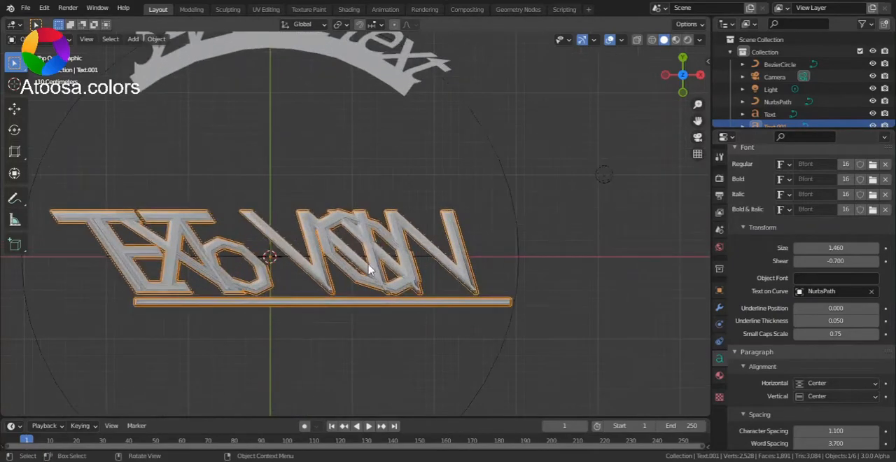
- Edit the NurbsPath curve and move its right end control point about 6.2 m diagonally up and to the right
{"action": "left_click", "coordinate": [425, 259]}
{"action": "key", "text": "Tab"}
{"action": "scroll", "coordinate": [423, 256], "scroll_direction": "down", "scroll_amount": 3}
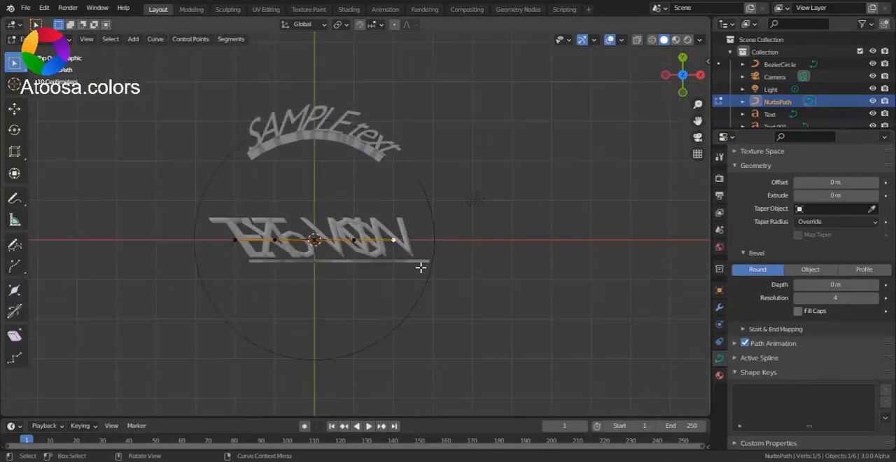
{"action": "key", "text": "g"}
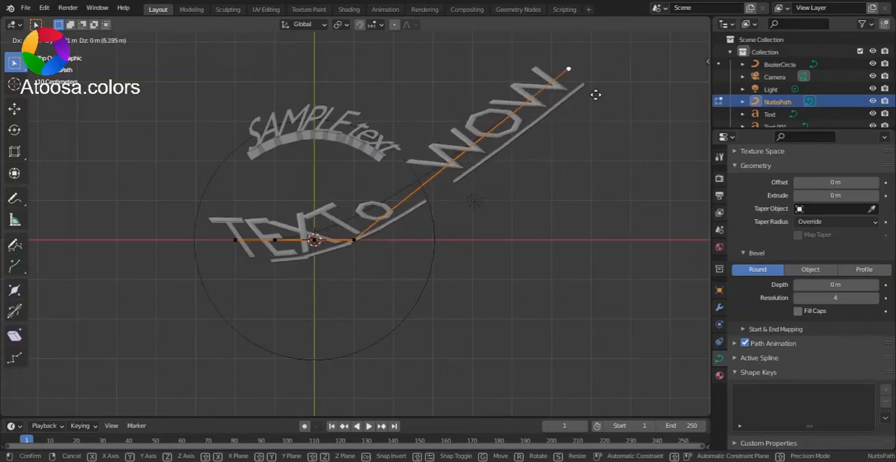
{"action": "left_click", "coordinate": [595, 95]}
- Move the path's second-to-last control point far down and to the right, and return to Object Mode
{"action": "left_click", "coordinate": [354, 241]}
{"action": "key", "text": "g"}
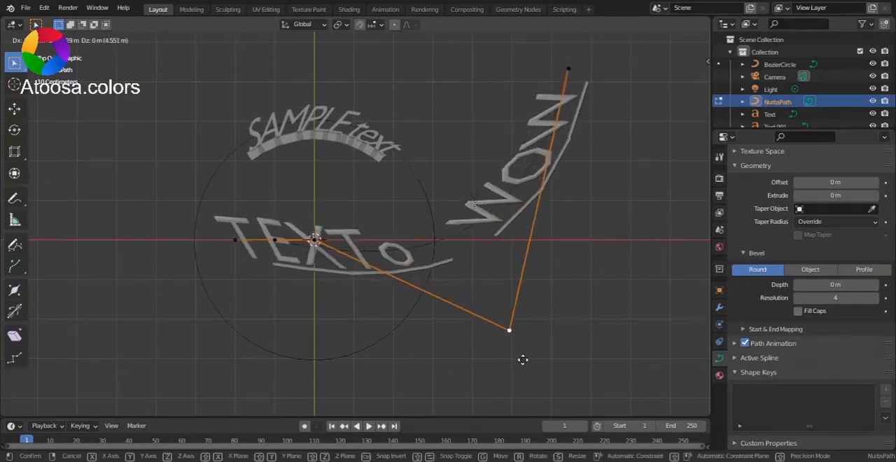
{"action": "left_click", "coordinate": [537, 149]}
{"action": "key", "text": "ctrl+Tab"}
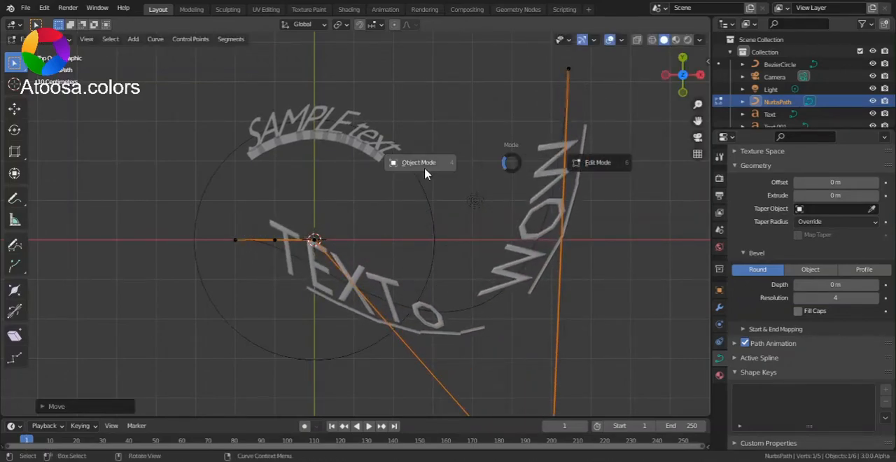
{"action": "left_click", "coordinate": [425, 168]}
- Select the "TEXTo WOW" text, set its Underline Thickness to 0.100, and deselect it
{"action": "middle_click_drag", "start_coordinate": [594, 213], "coordinate": [471, 182], "text": "shift"}
{"action": "left_click", "coordinate": [451, 179]}
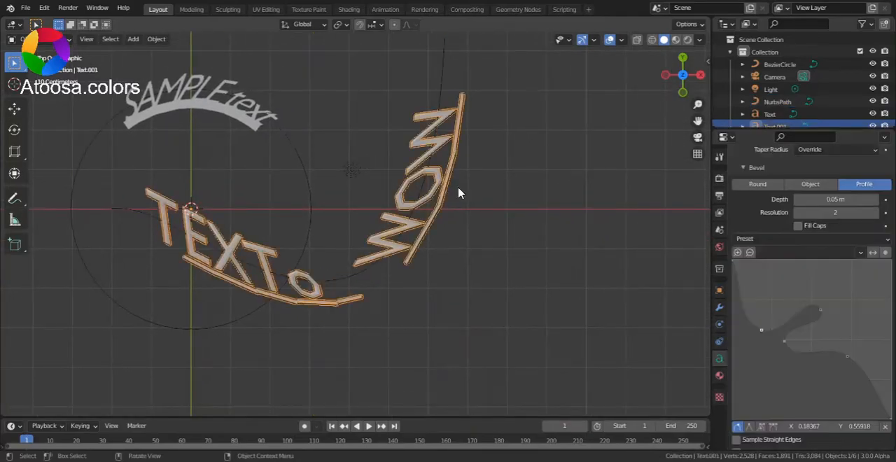
{"action": "scroll", "coordinate": [456, 189], "scroll_direction": "up", "scroll_amount": 1}
{"action": "scroll", "coordinate": [890, 264], "scroll_direction": "down", "scroll_amount": 12}
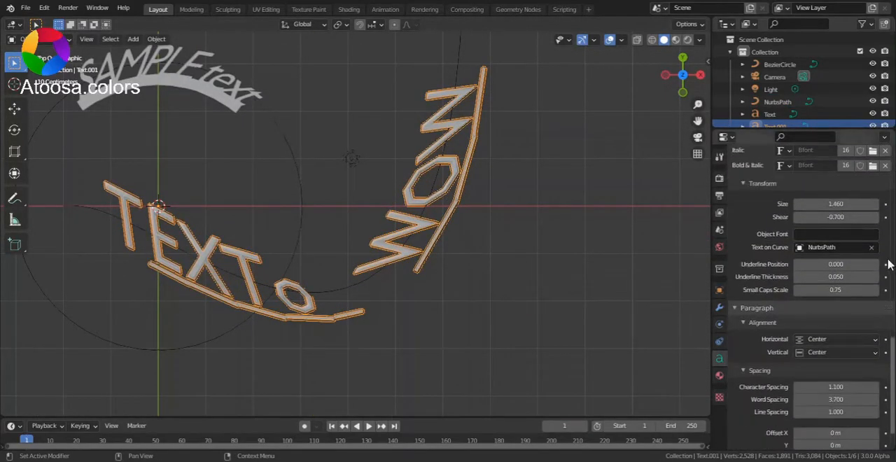
{"action": "left_click_drag", "start_coordinate": [836, 264], "coordinate": [798, 276]}
{"action": "left_click", "coordinate": [603, 242]}
- Set the curved text's Spacing Offset X to 0.6 m and Offset Y to -0.4 m
{"action": "scroll", "coordinate": [505, 205], "scroll_direction": "down", "scroll_amount": 4}
{"action": "scroll", "coordinate": [392, 246], "scroll_direction": "up", "scroll_amount": 3}
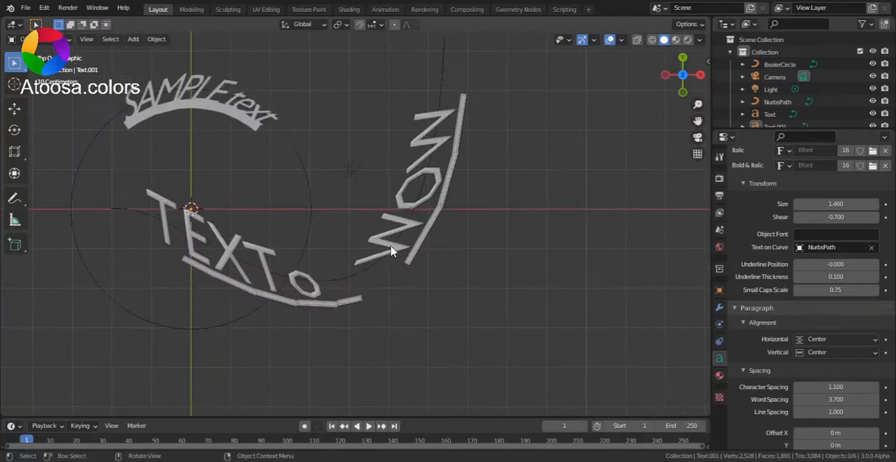
{"action": "middle_click_drag", "start_coordinate": [437, 245], "coordinate": [468, 303], "text": "shift"}
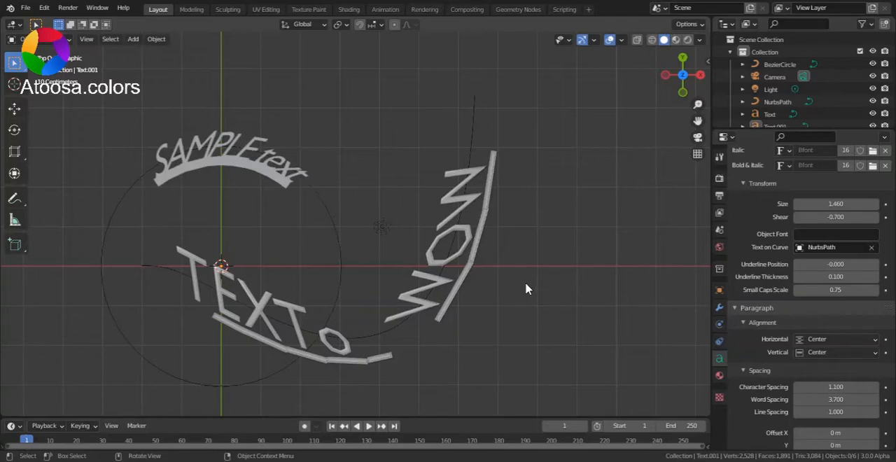
{"action": "scroll", "coordinate": [770, 371], "scroll_direction": "down", "scroll_amount": 2}
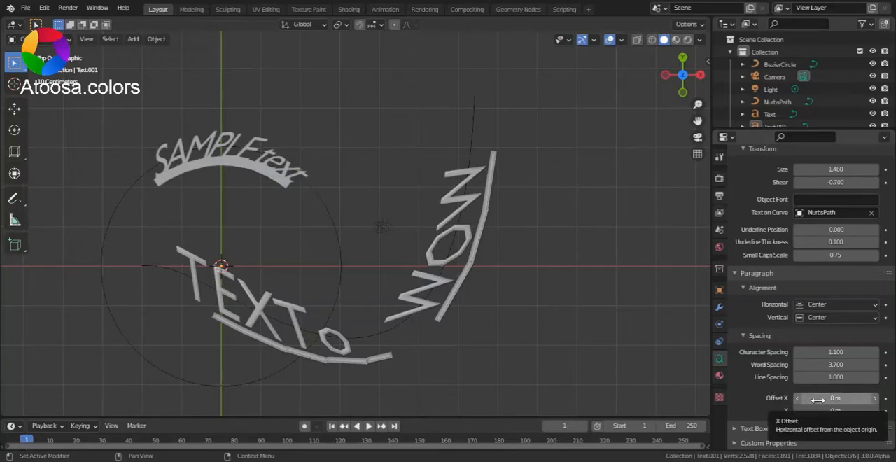
{"action": "left_click_drag", "start_coordinate": [819, 399], "coordinate": [833, 410]}
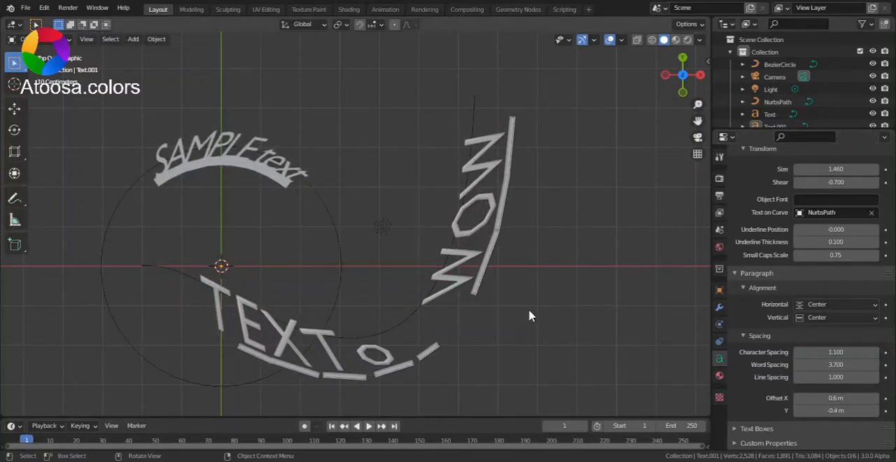